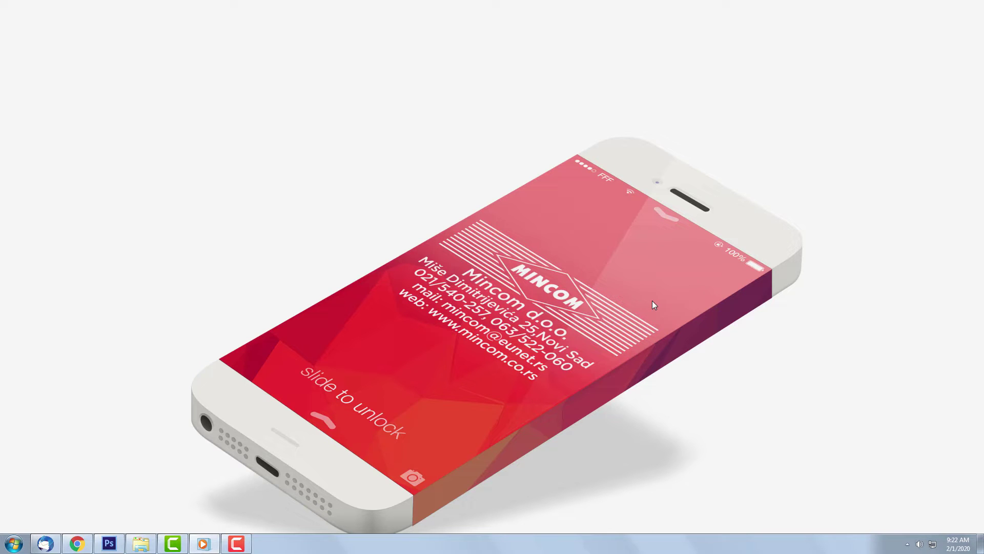
# Step: Open the printing preferences of the RICOH AficioSG3110DN RPCS-R (Copy 1) printer at its maintenance functions
pyautogui.click(14, 542)
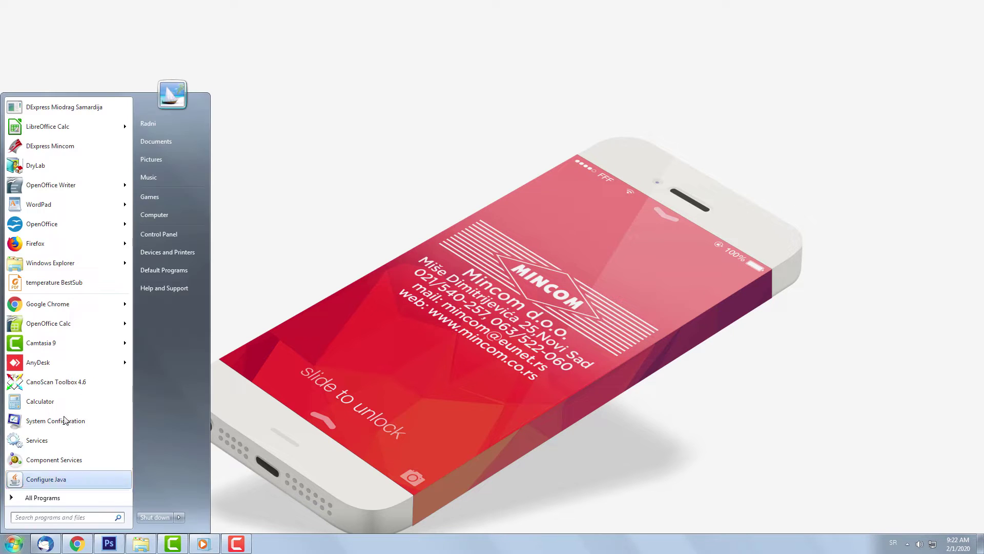
pyautogui.click(178, 254)
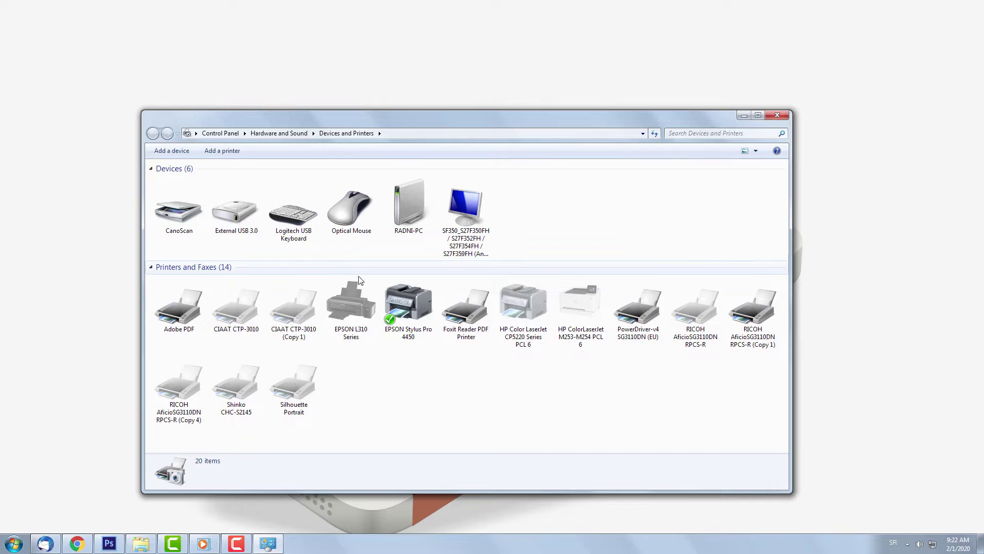
pyautogui.click(752, 316)
pyautogui.rightClick(753, 317)
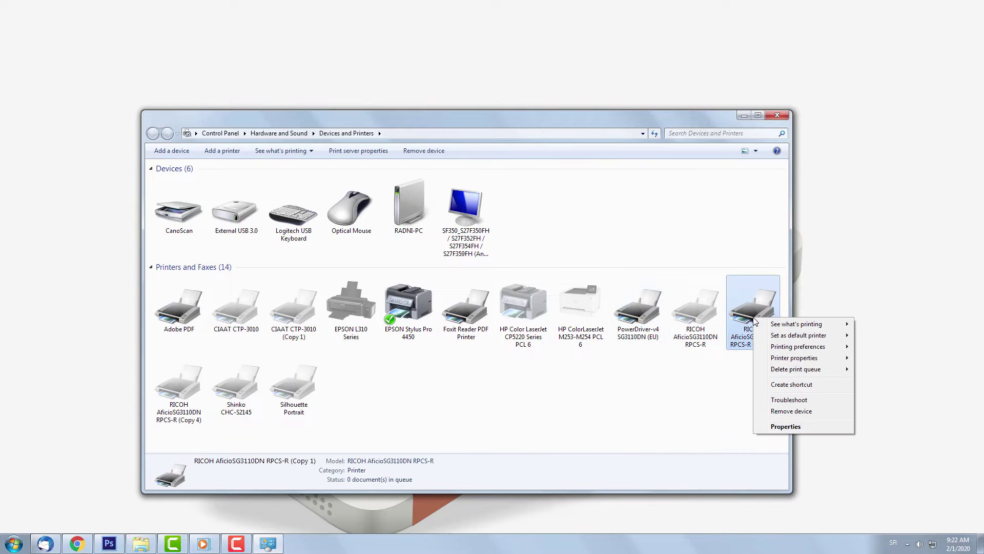
pyautogui.moveTo(774, 349)
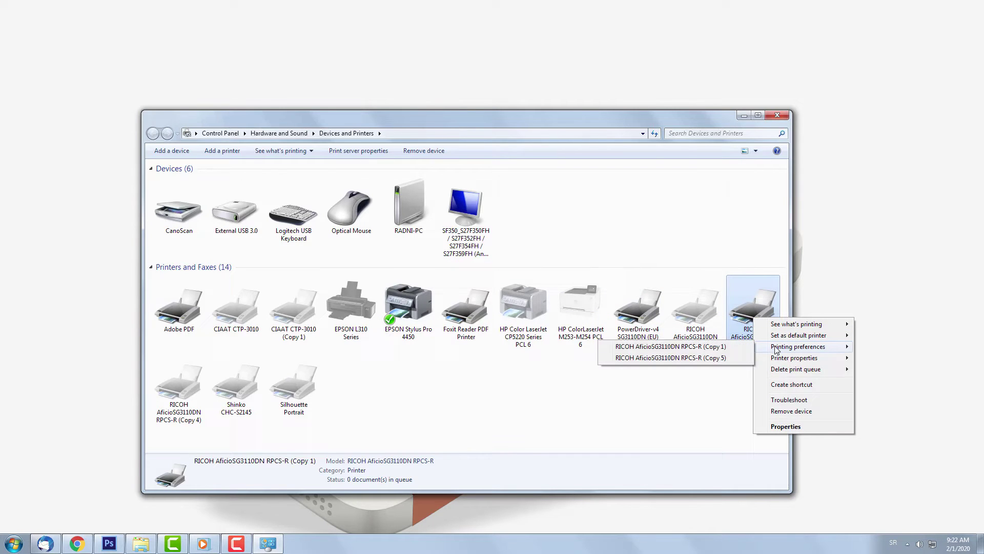
pyautogui.click(728, 345)
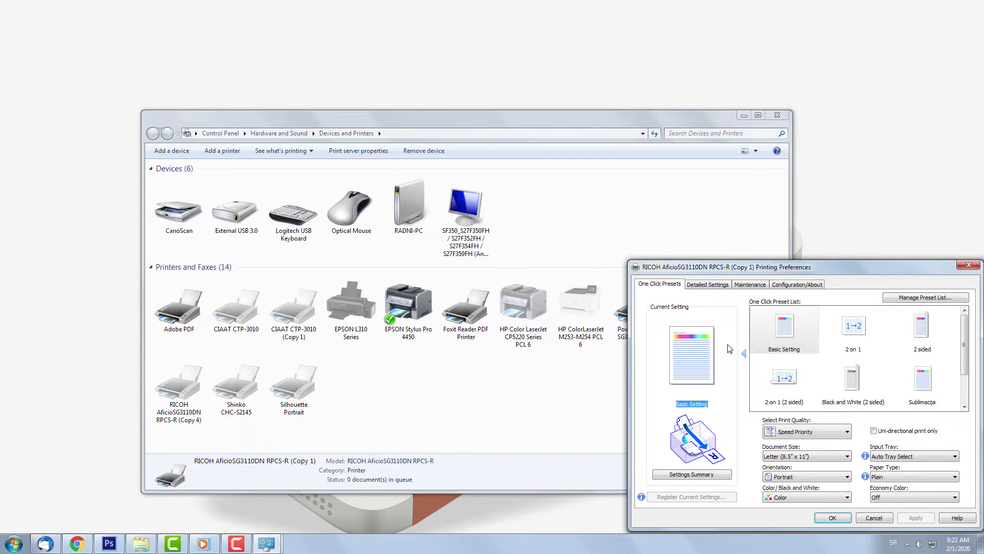
pyautogui.moveTo(709, 270); pyautogui.dragTo(435, 197)
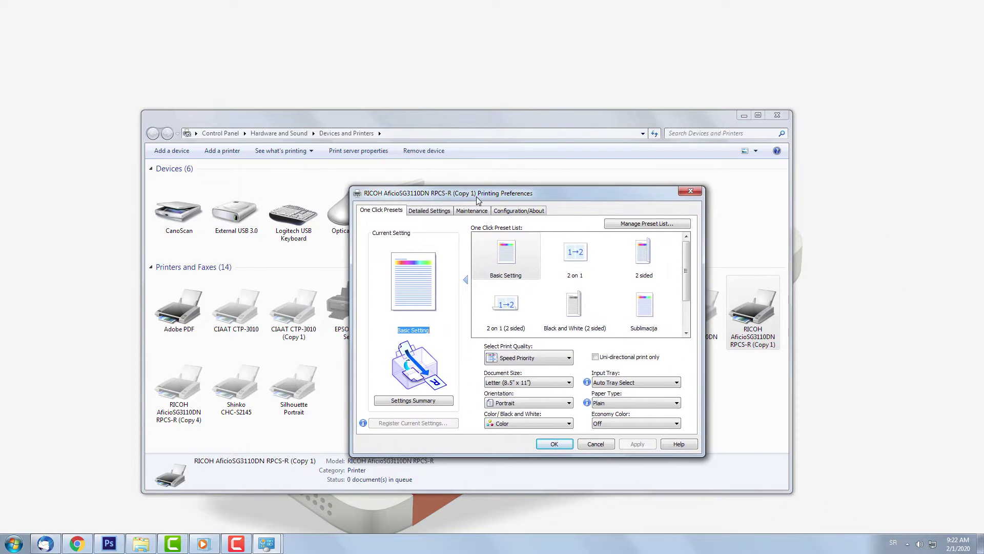
pyautogui.click(473, 211)
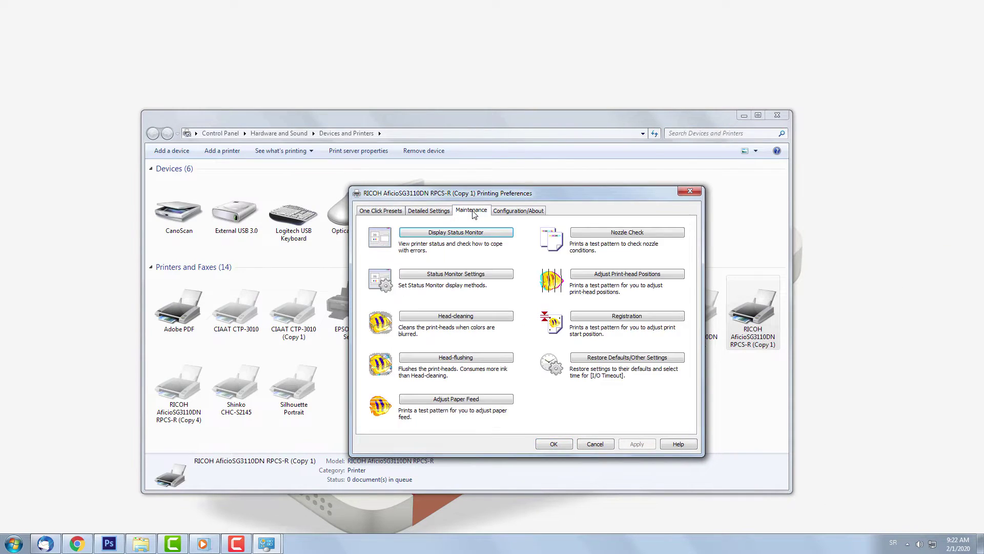
# Step: Print a nozzle check test pattern on the RICOH printer and finish the nozzle check
pyautogui.click(600, 235)
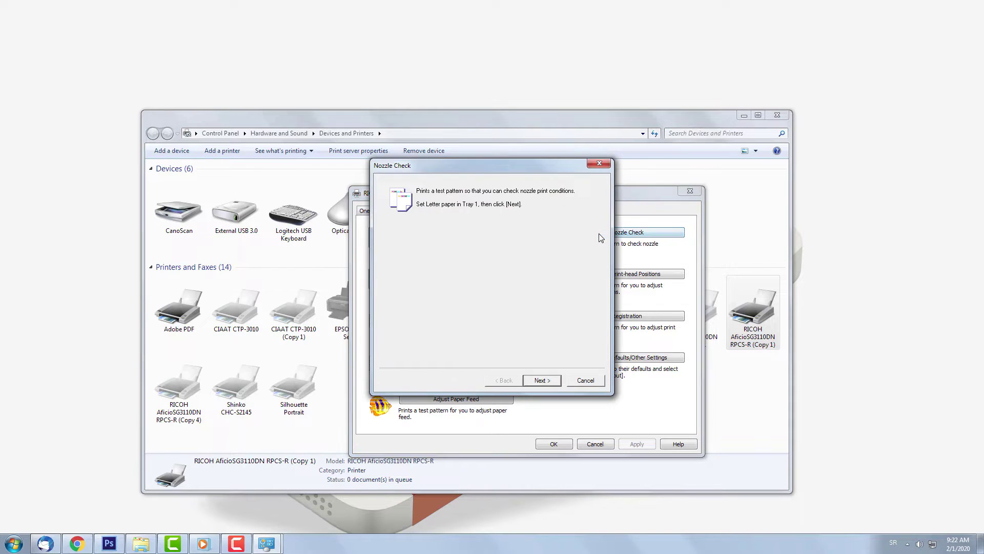
pyautogui.click(549, 384)
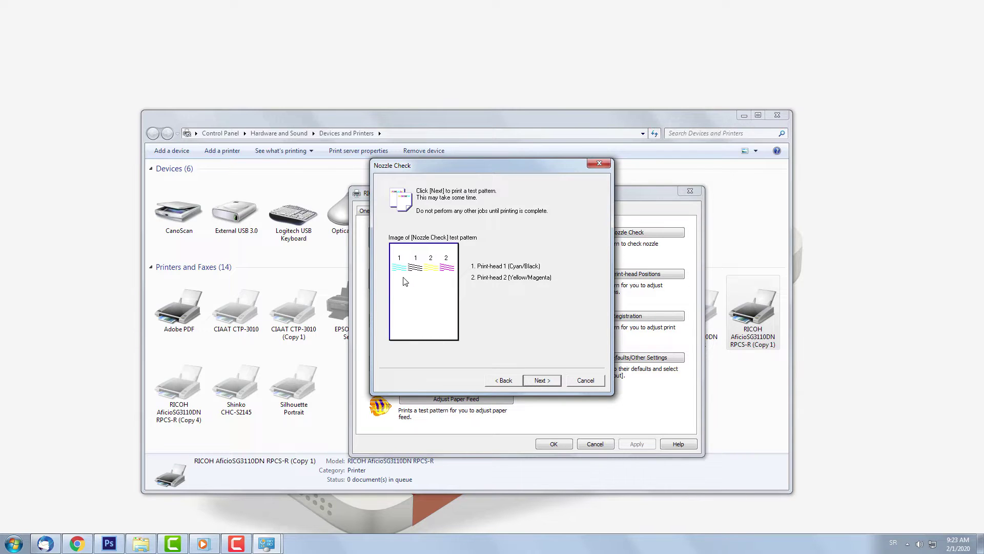
pyautogui.click(534, 381)
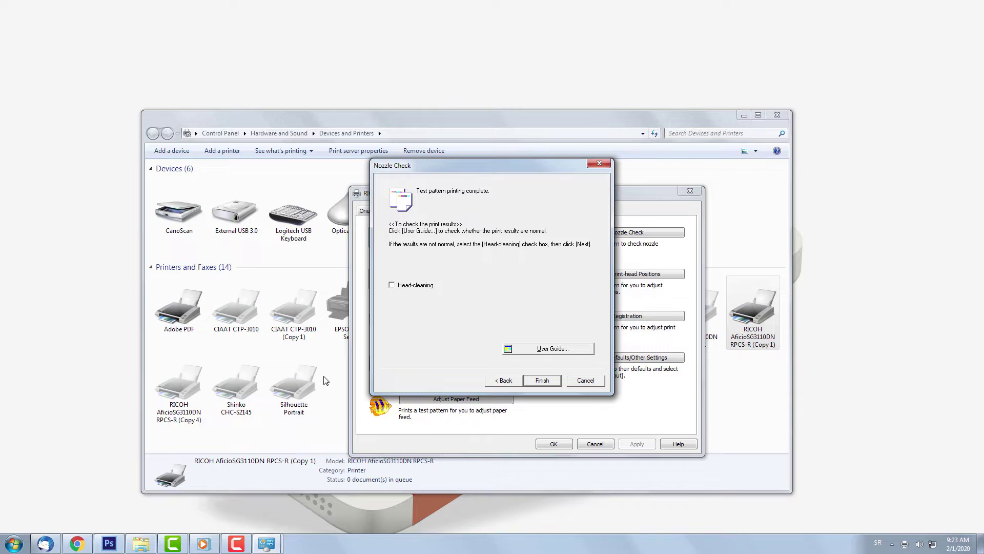
pyautogui.click(542, 380)
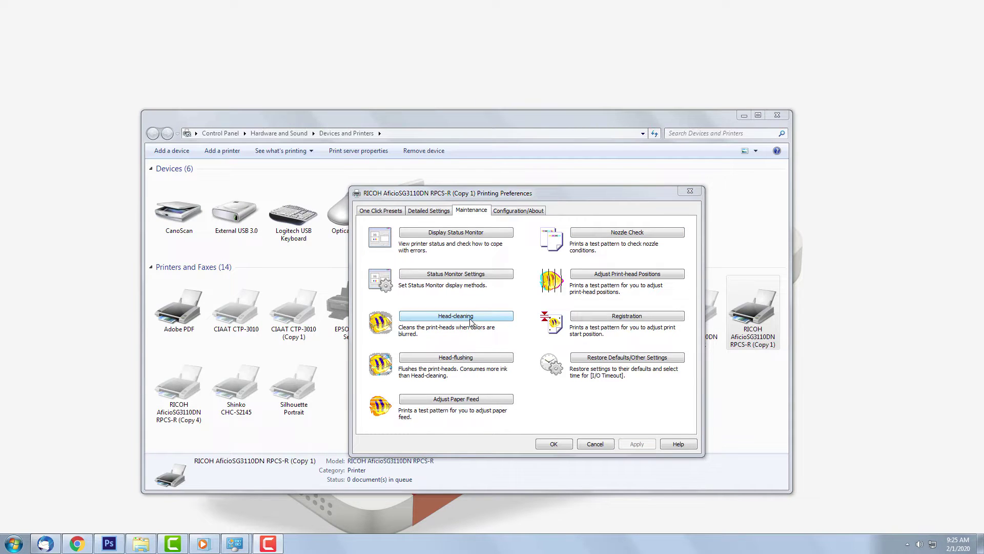
# Step: Run head-cleaning on Print-head 1 (Cyan/Black)
pyautogui.click(469, 318)
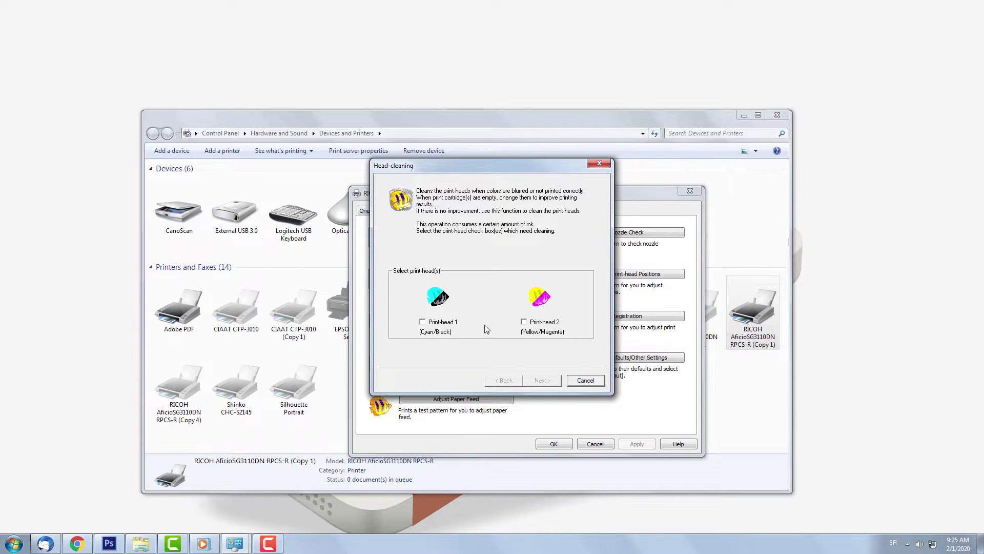
pyautogui.click(444, 324)
pyautogui.click(547, 382)
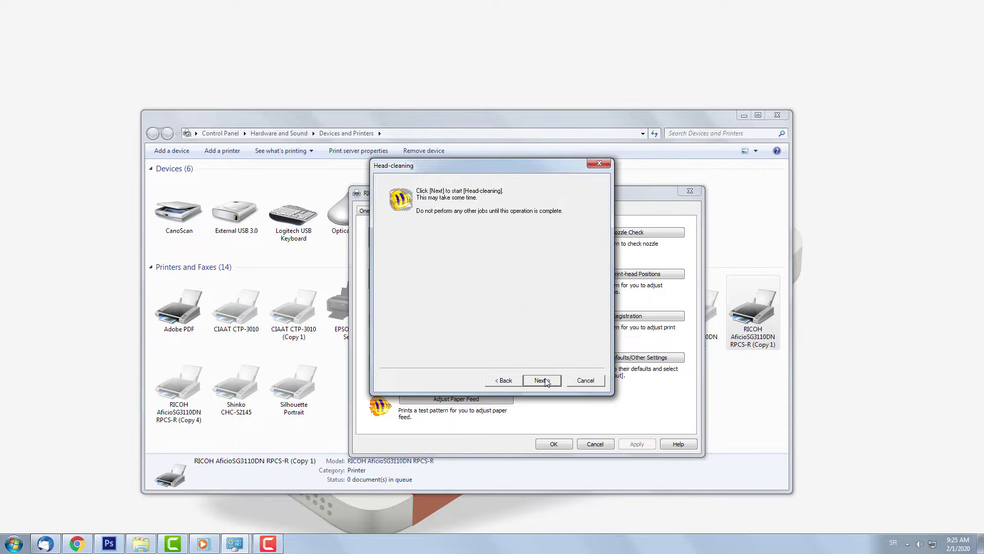
pyautogui.click(543, 380)
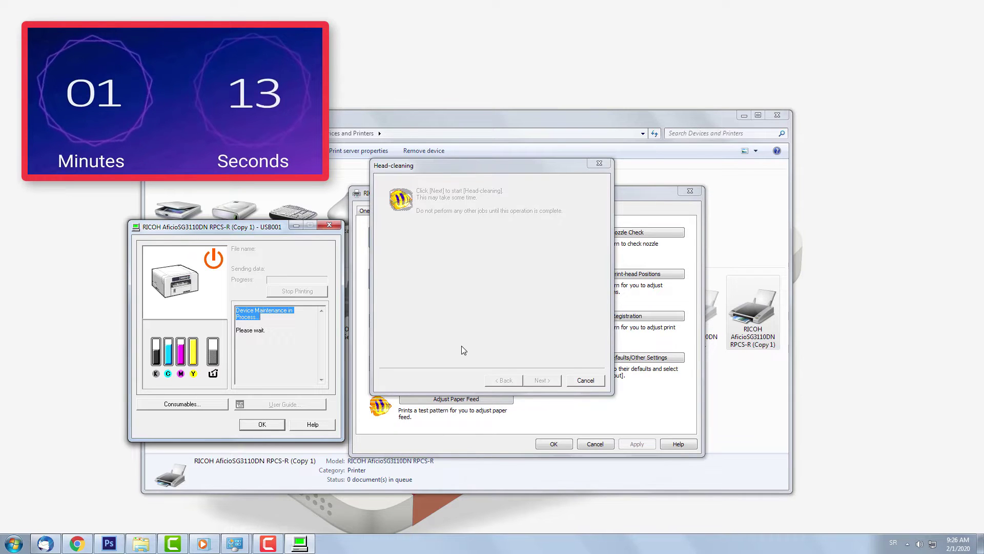
# Step: Print a nozzle check test pattern following the head-cleaning, and close the printing preferences and the Devices and Printers window
pyautogui.click(392, 265)
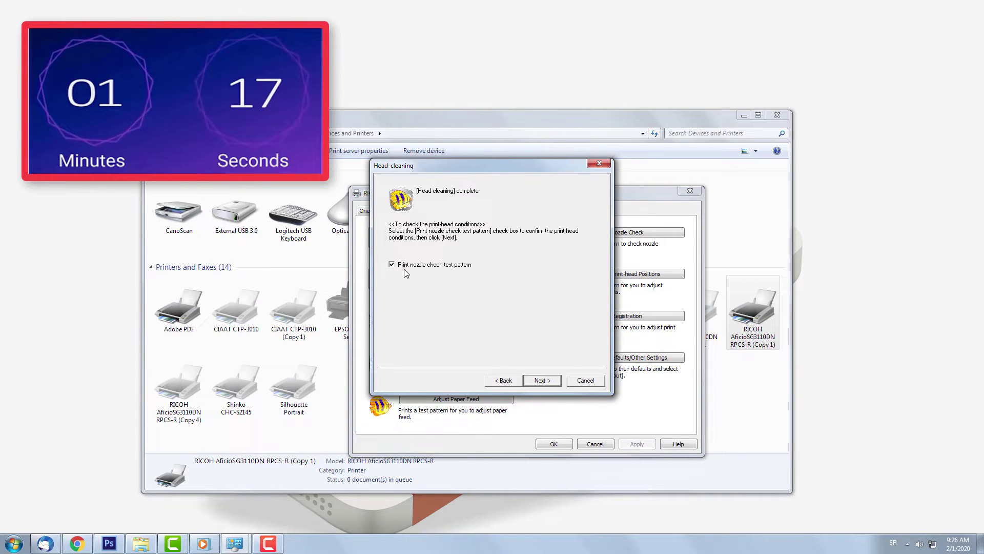
pyautogui.click(548, 384)
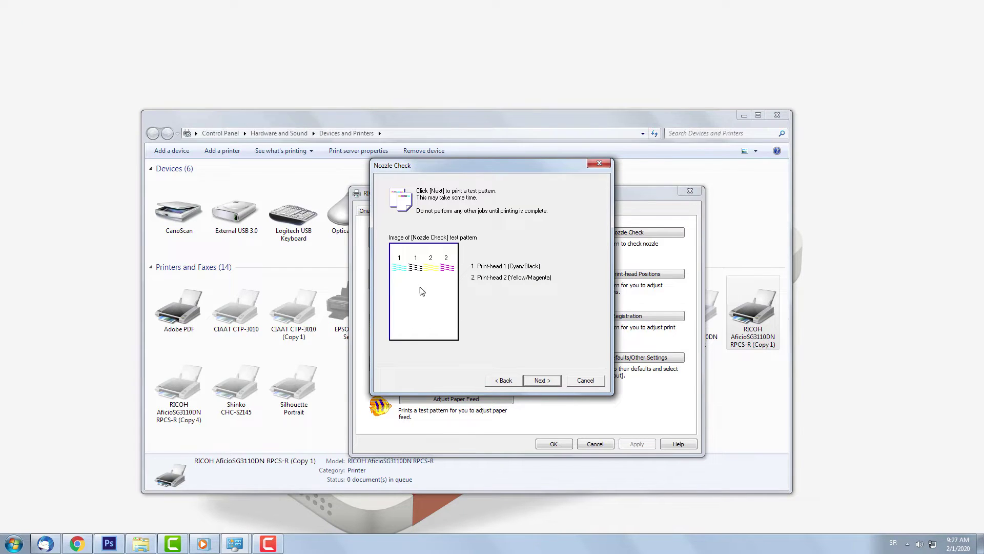
pyautogui.click(537, 381)
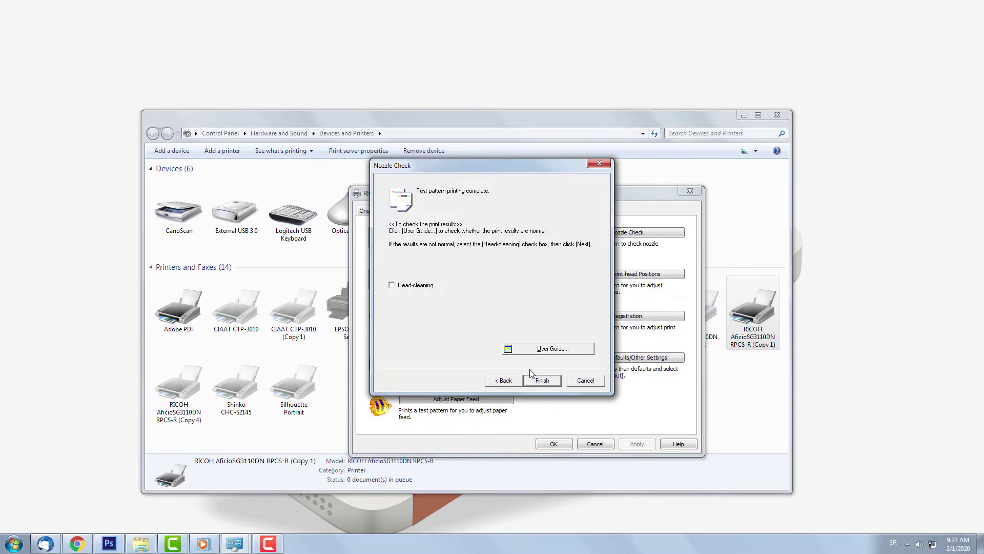
pyautogui.click(542, 381)
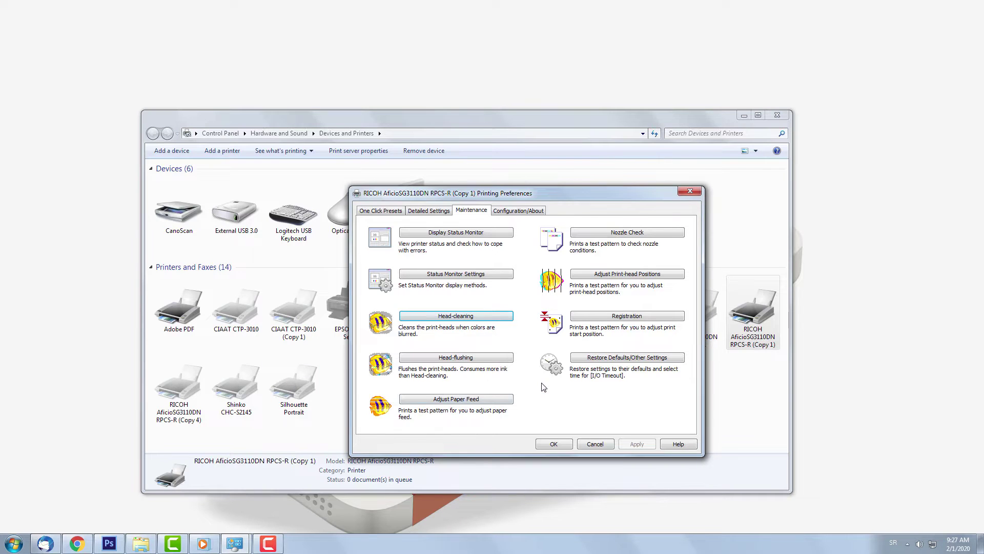
pyautogui.click(594, 444)
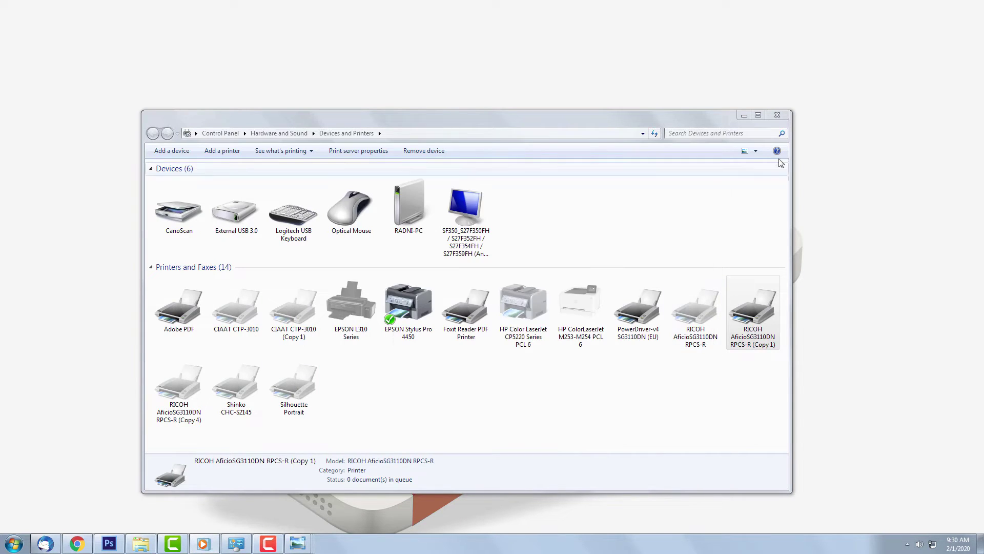
pyautogui.click(777, 115)
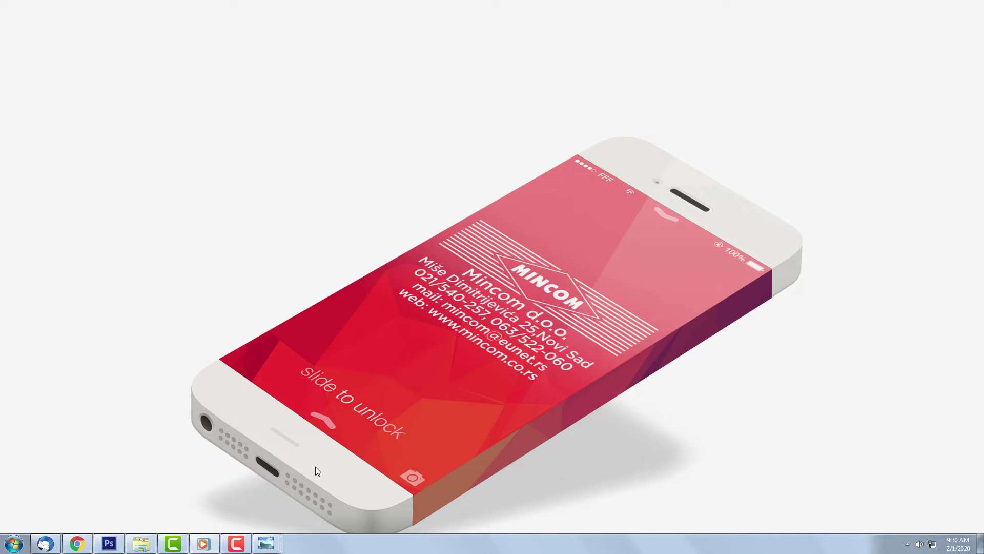
# Step: Switch to Photoshop and create a new A4 document from the International Paper preset
pyautogui.click(109, 543)
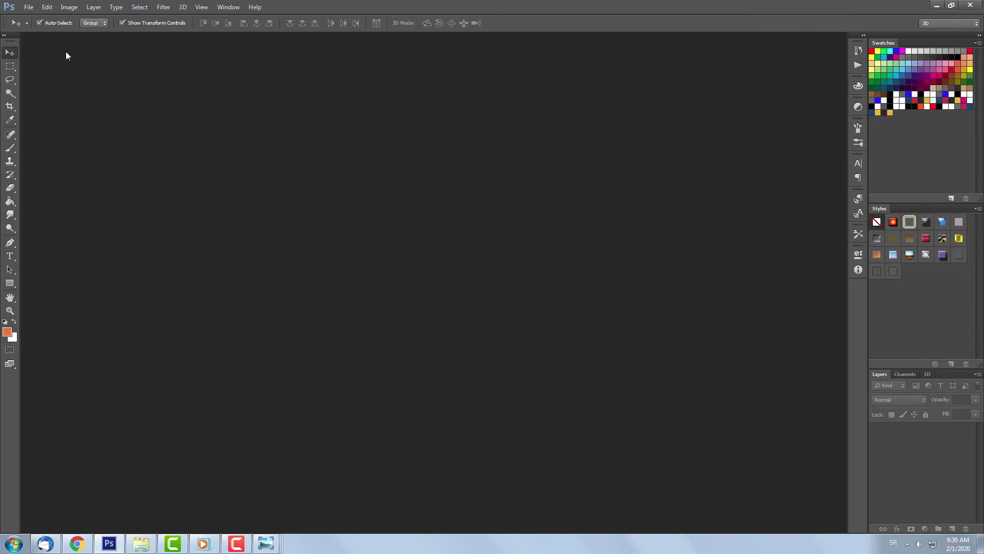
pyautogui.click(29, 8)
pyautogui.click(36, 19)
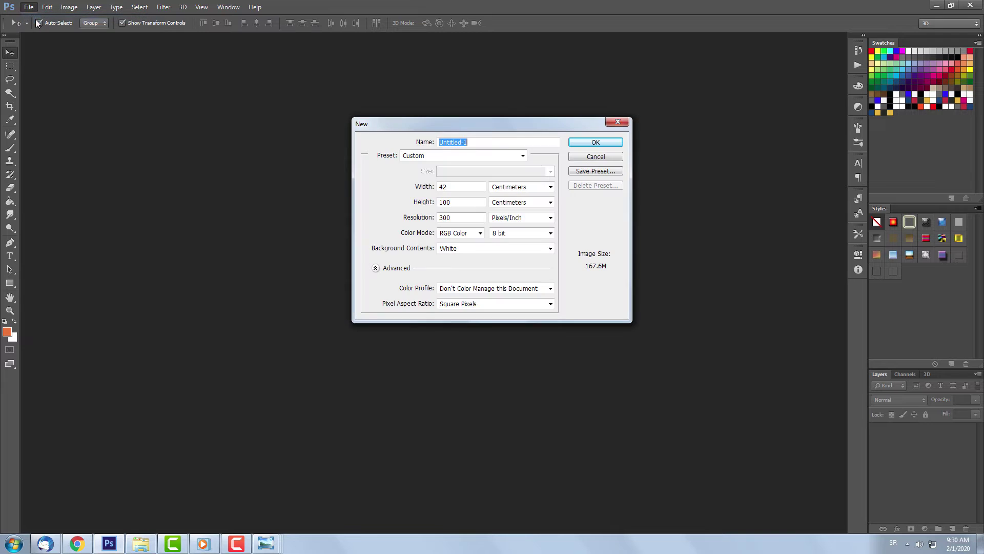
pyautogui.click(448, 156)
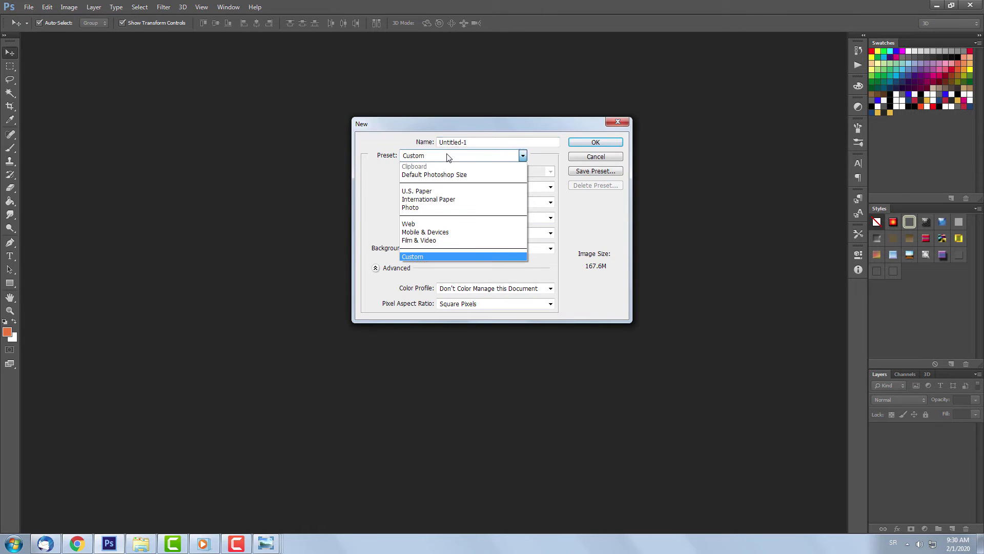
pyautogui.click(446, 204)
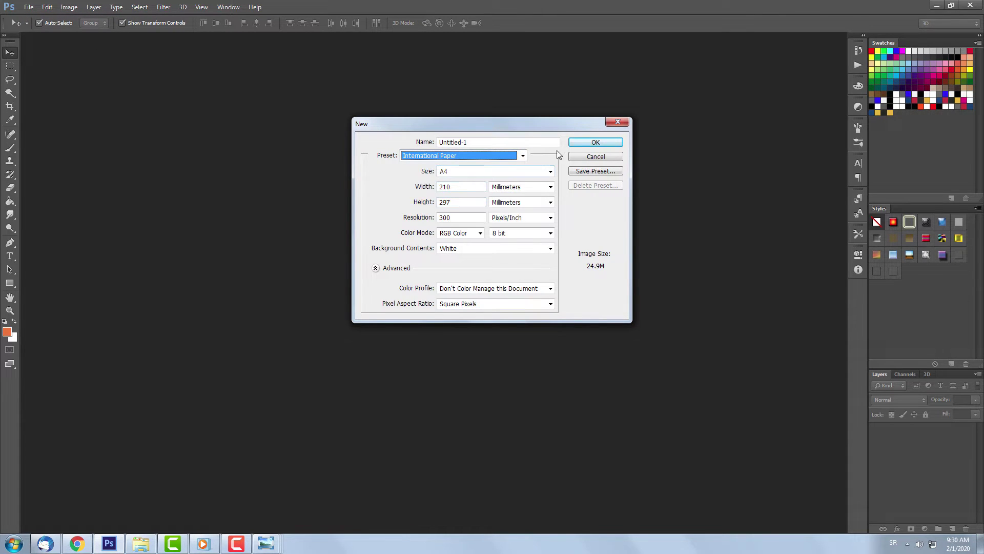
pyautogui.click(584, 144)
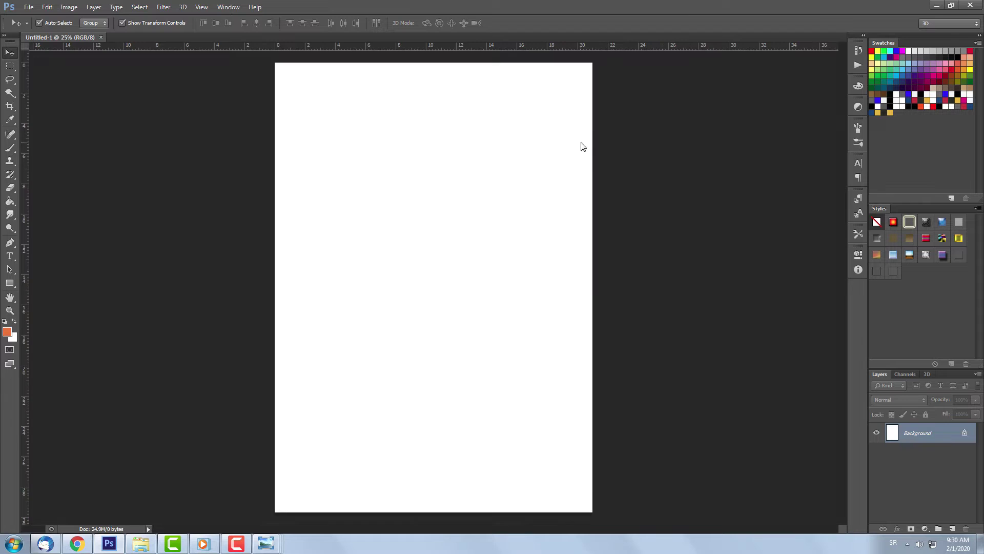
# Step: Minimize Photoshop and bring up the cyan, Crna, žuta and magenta reference images to examine their Color Picker hex codes
pyautogui.click(937, 9)
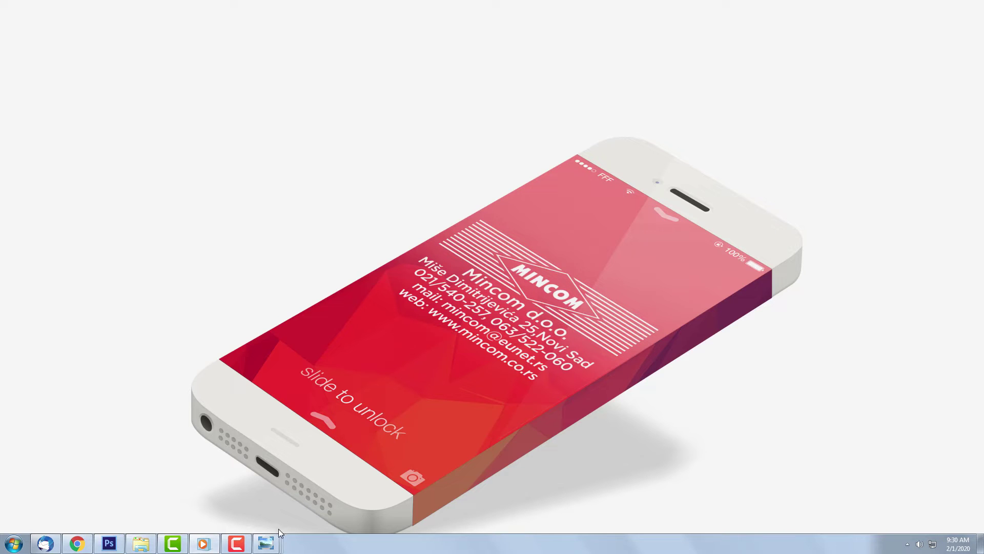
pyautogui.click(242, 499)
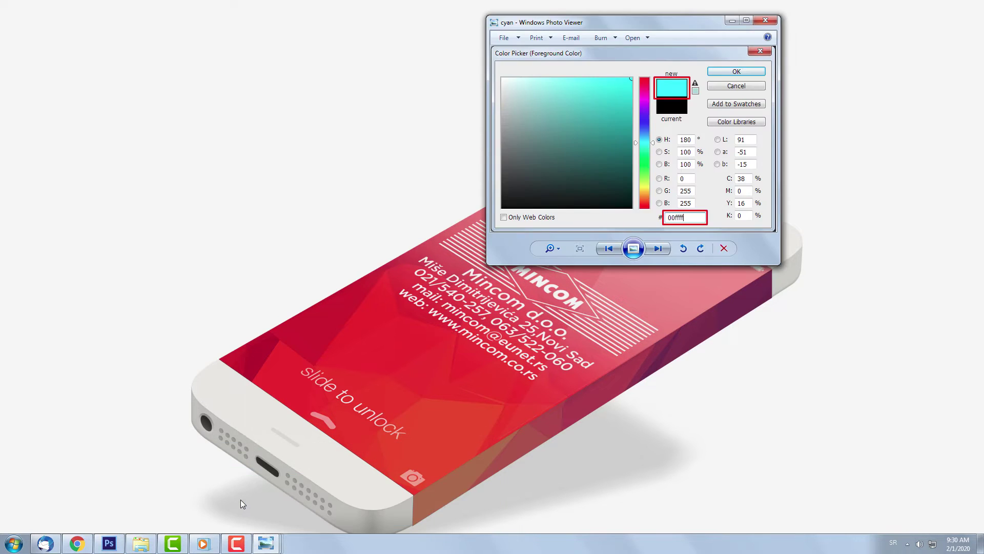
pyautogui.moveTo(267, 543)
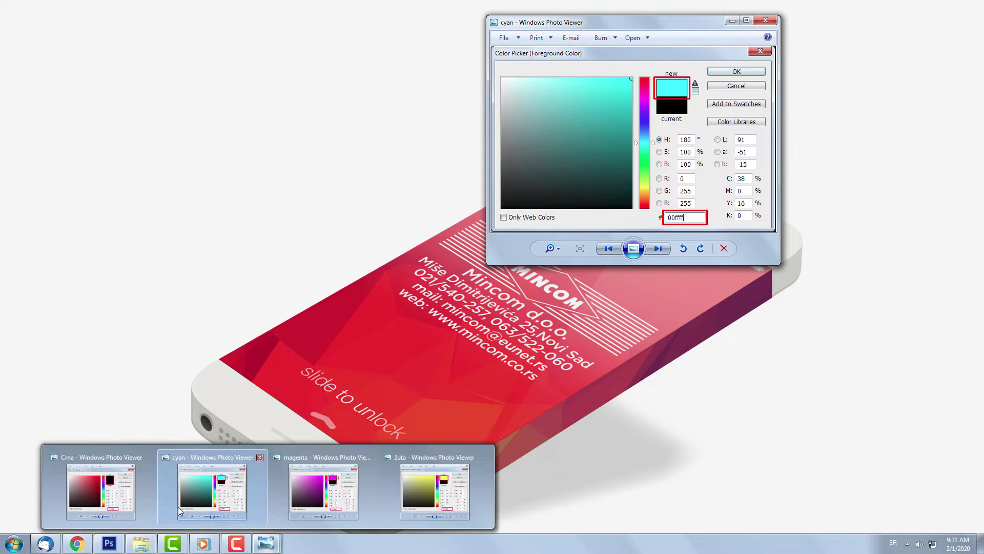
pyautogui.click(128, 497)
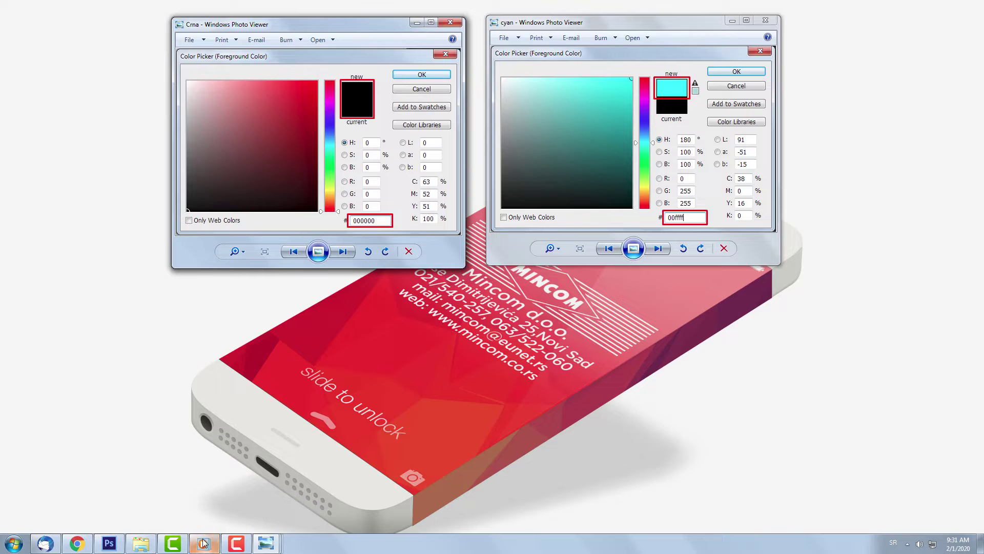
pyautogui.moveTo(263, 544)
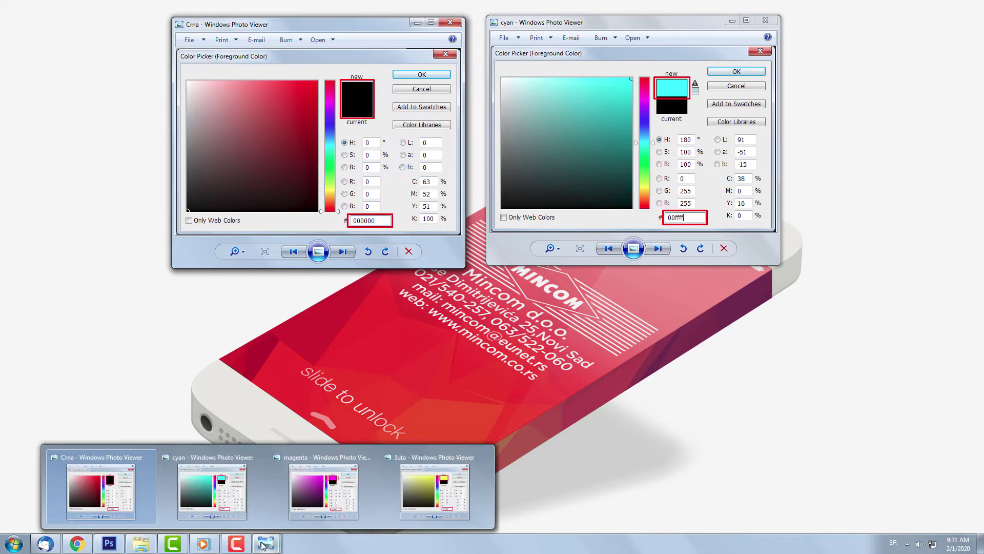
pyautogui.click(428, 497)
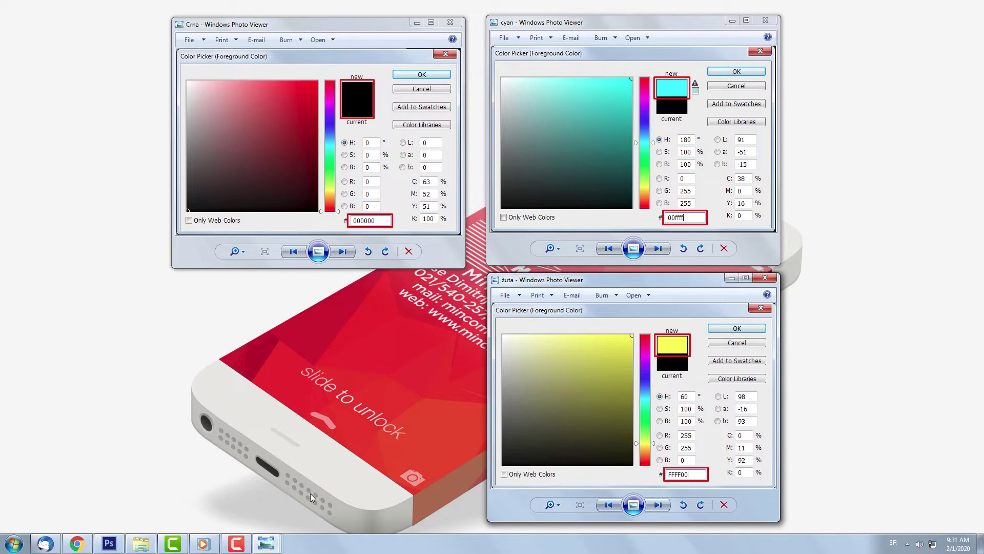
pyautogui.moveTo(267, 548)
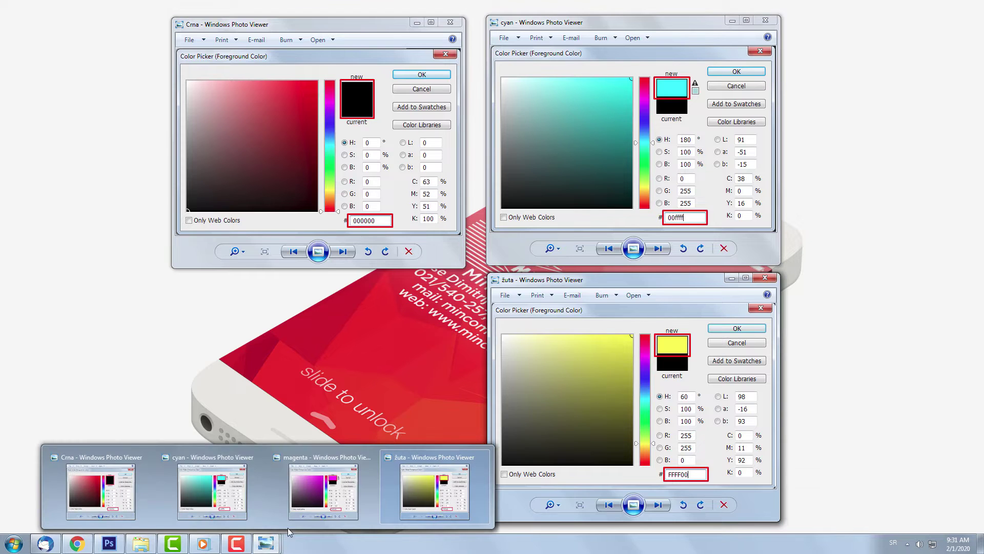
pyautogui.click(321, 504)
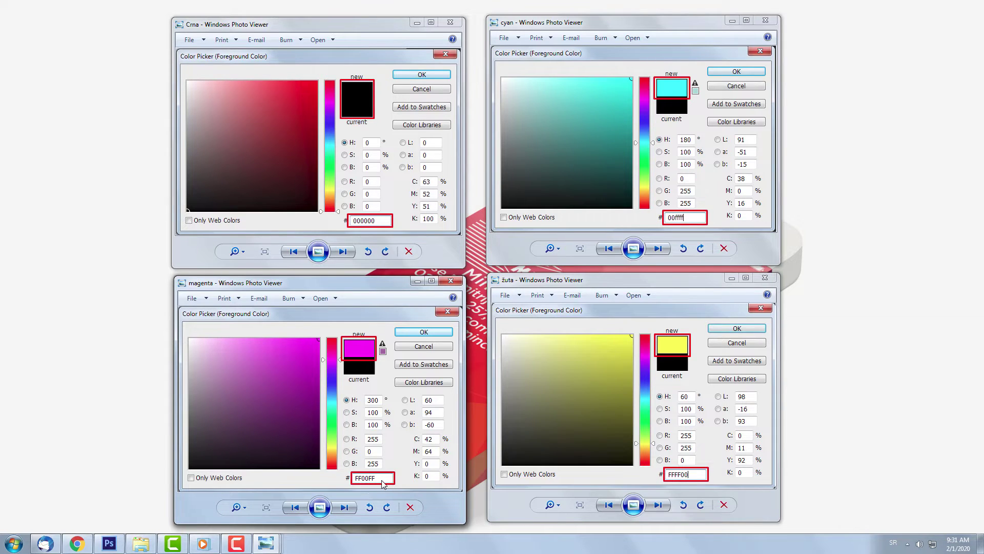
# Step: Switch to Photoshop and draw a rectangle shape of about 2516 by 3544 px covering the whole page
pyautogui.click(117, 547)
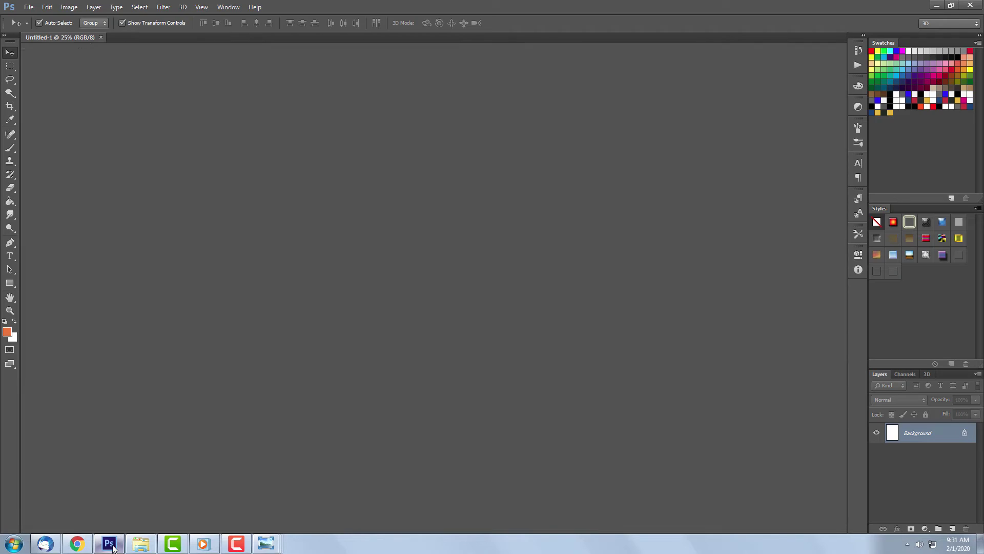
pyautogui.click(8, 284)
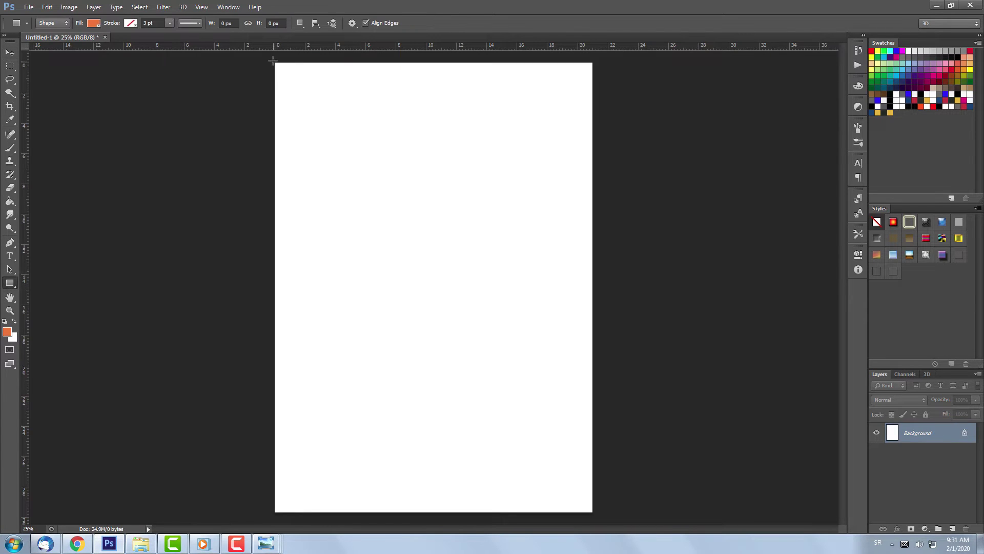
pyautogui.moveTo(272, 60); pyautogui.dragTo(595, 514)
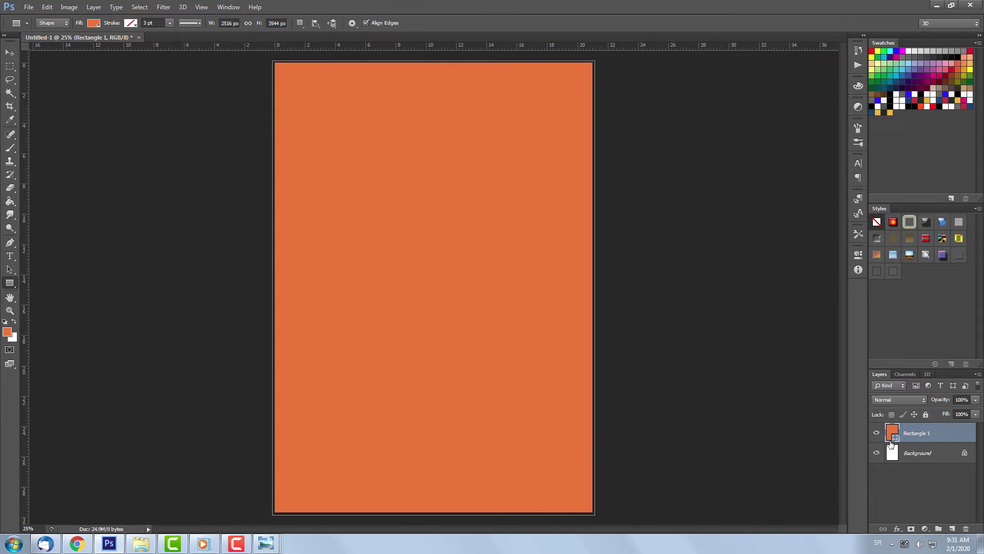
# Step: Check the magenta reference image and set the rectangle's fill color to hex FF00FF
pyautogui.doubleClick(893, 434)
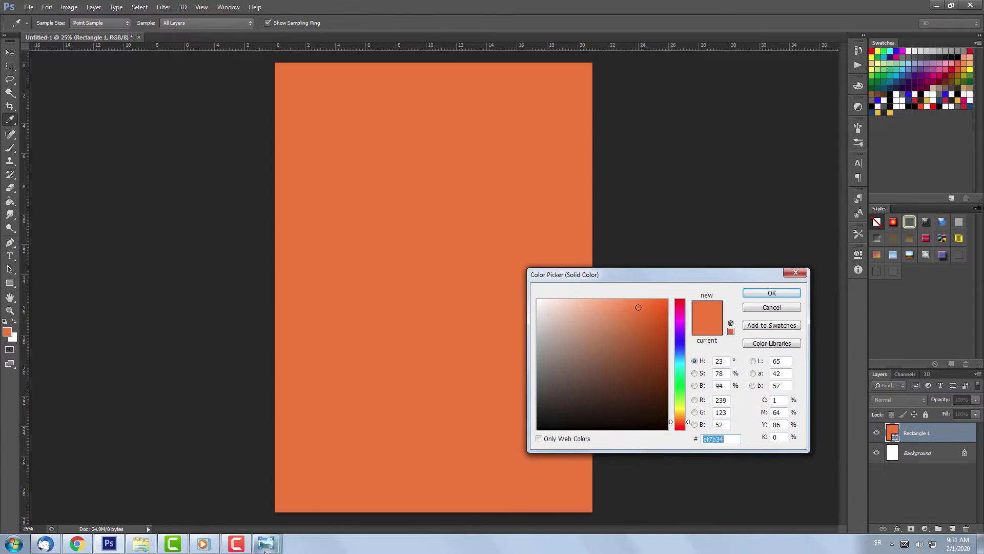
pyautogui.moveTo(264, 551)
pyautogui.click(307, 503)
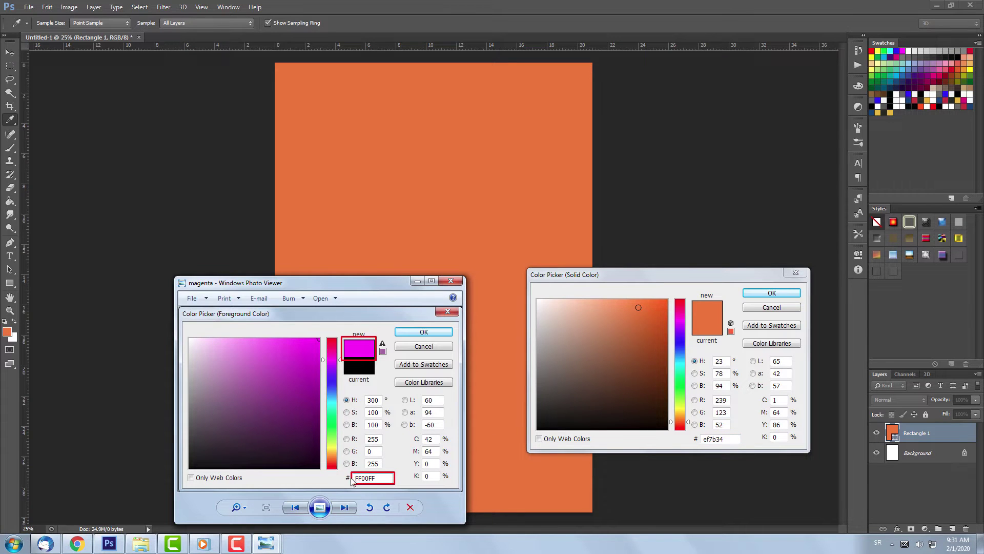
pyautogui.click(736, 440)
pyautogui.write('FF')
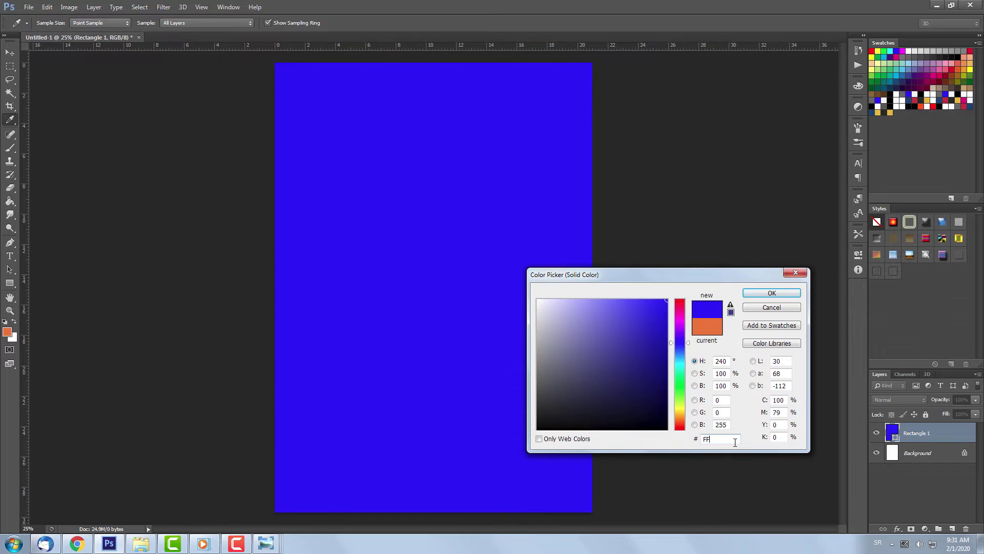
pyautogui.write('00FF')
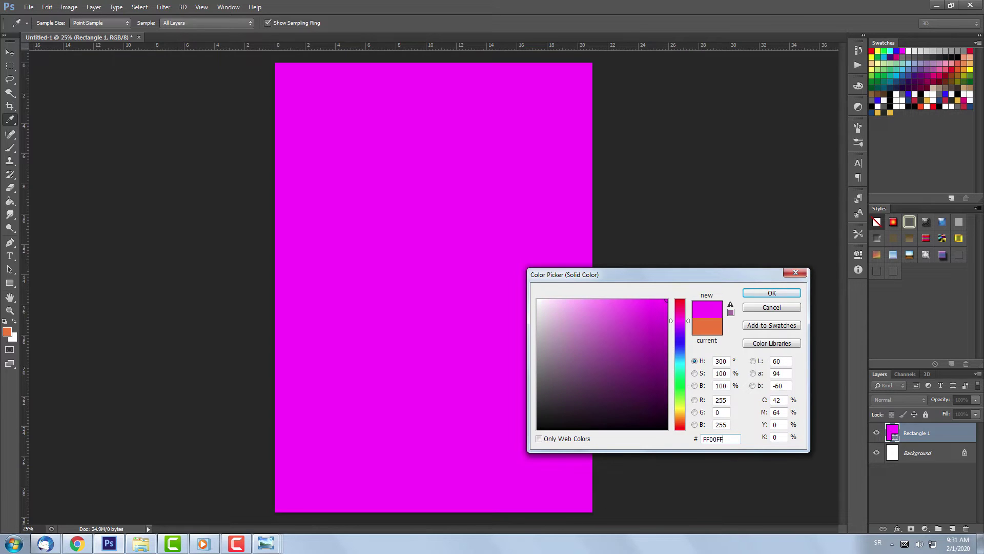
pyautogui.click(767, 293)
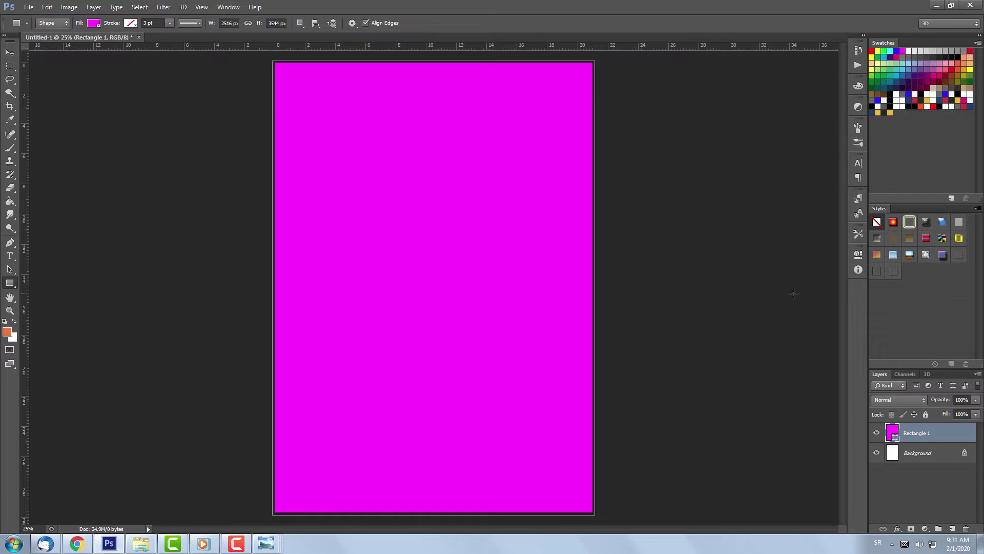
# Step: Set up printing on the RICOH AficioSG3110DN RPCS-R (Copy 1) with its Sublimacija preset
pyautogui.click(28, 6)
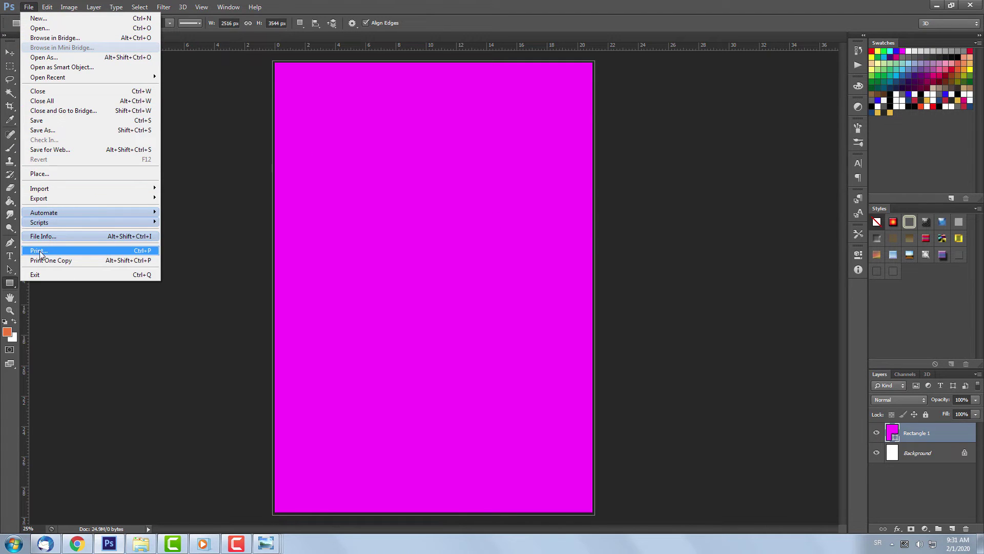
pyautogui.click(69, 255)
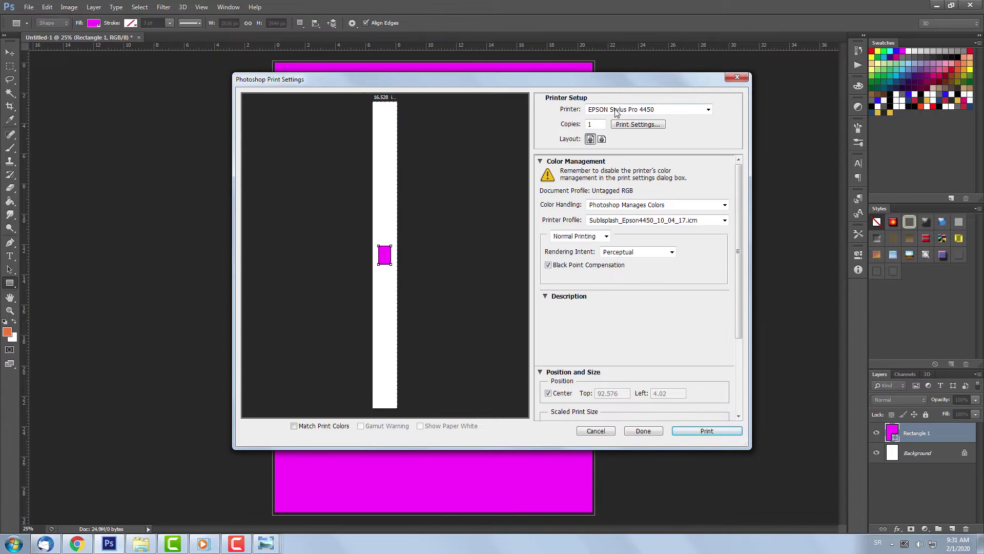
pyautogui.click(620, 110)
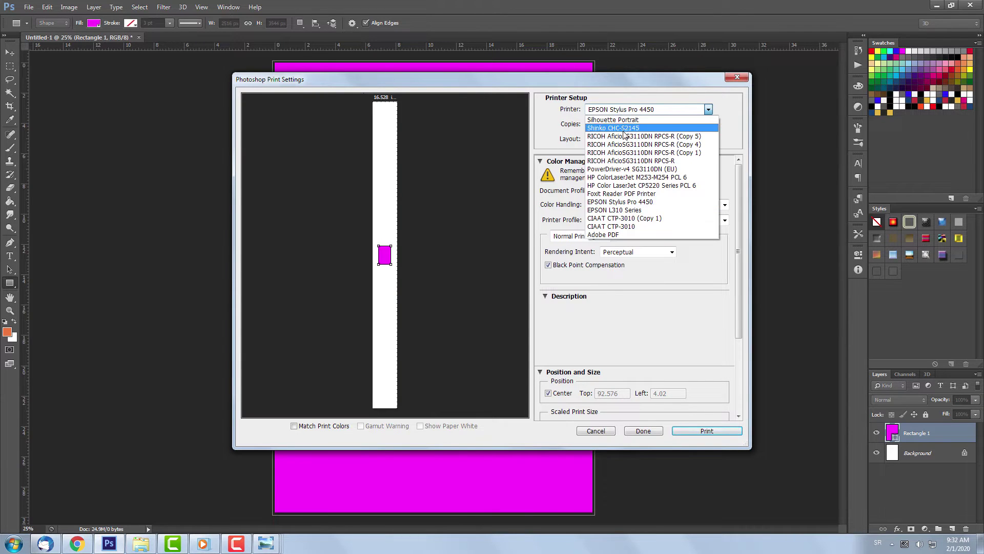
pyautogui.click(638, 153)
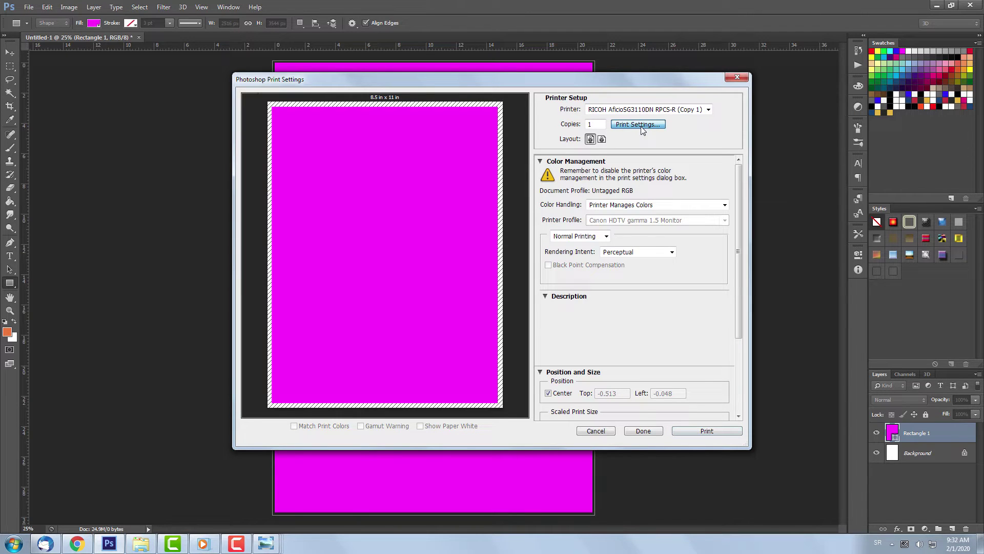
pyautogui.click(640, 125)
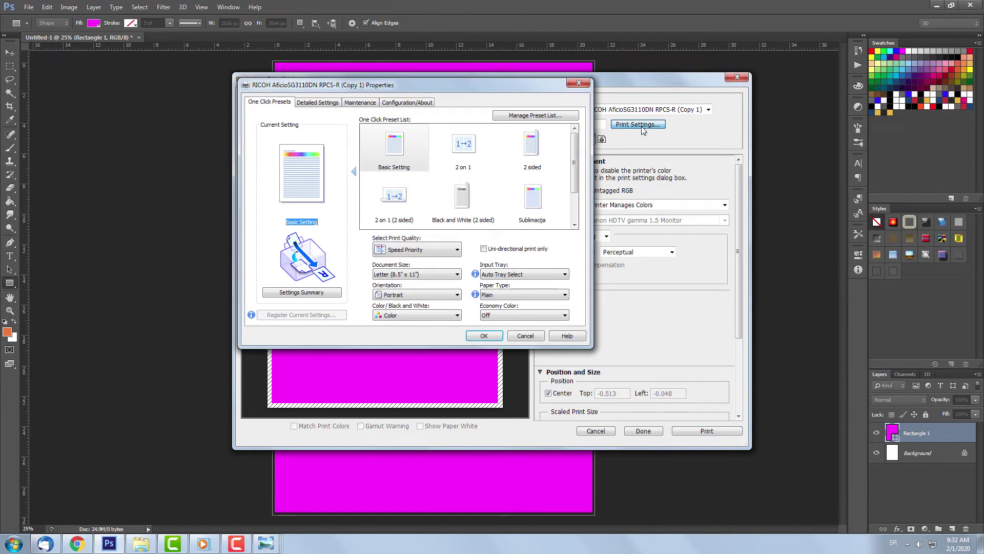
pyautogui.click(530, 207)
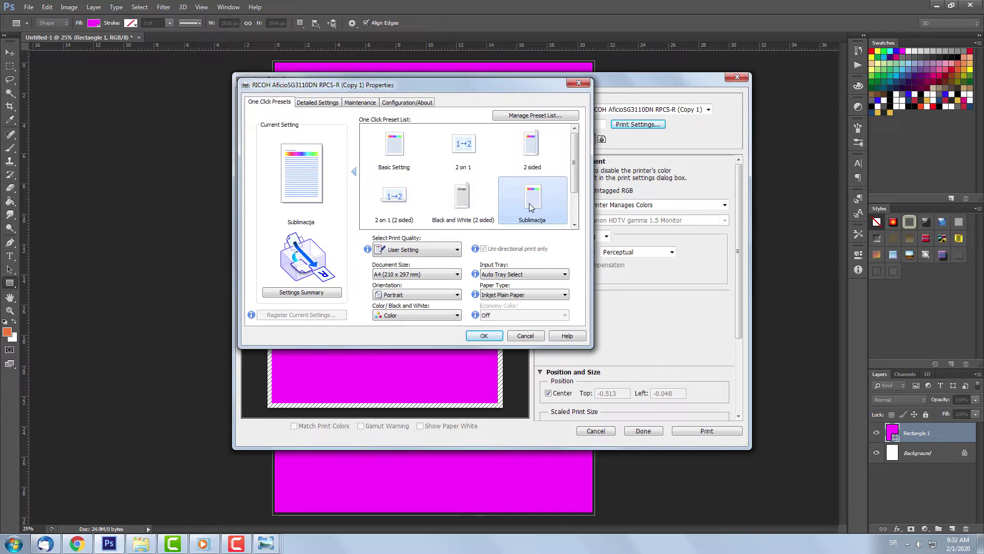
pyautogui.click(484, 336)
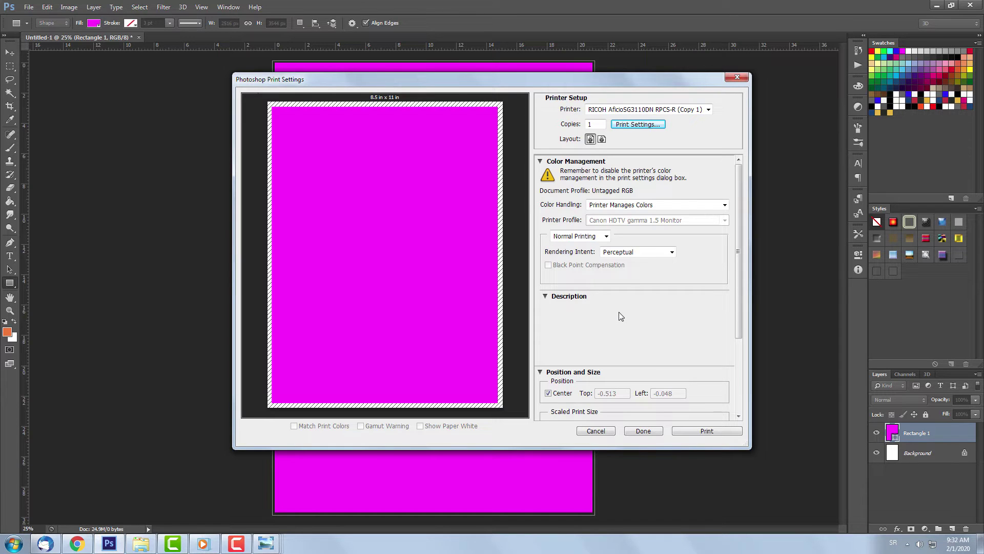
# Step: Set color handling to Photoshop Manages Colors with the Sublisplash_SG7100DN_11.04.17.icm profile, and print the magenta page despite clipping
pyautogui.click(707, 210)
pyautogui.click(695, 223)
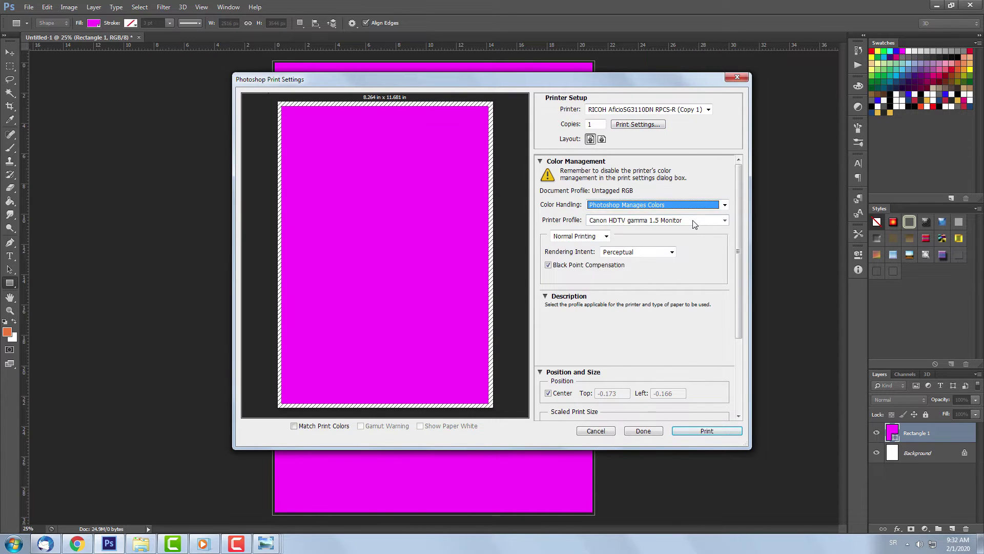
pyautogui.click(695, 223)
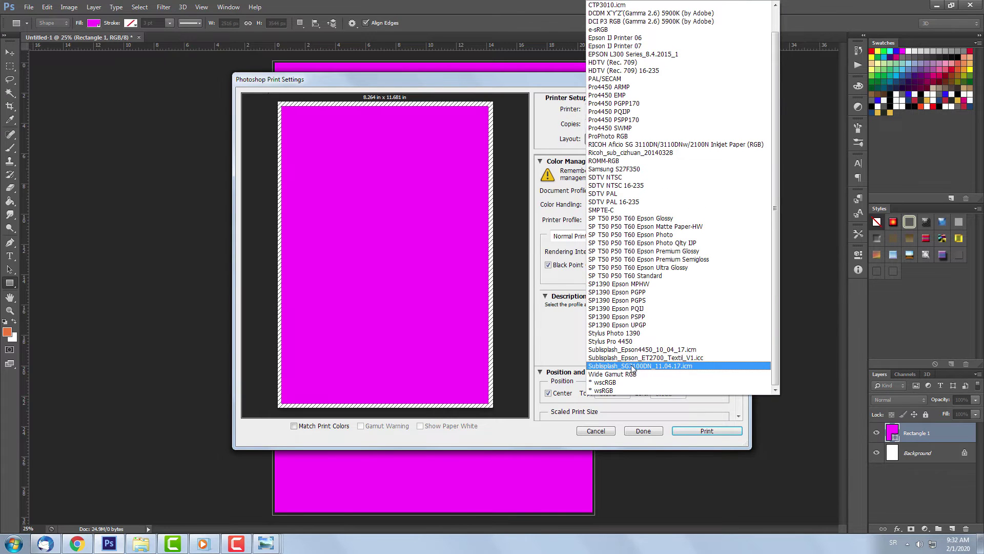
pyautogui.click(656, 366)
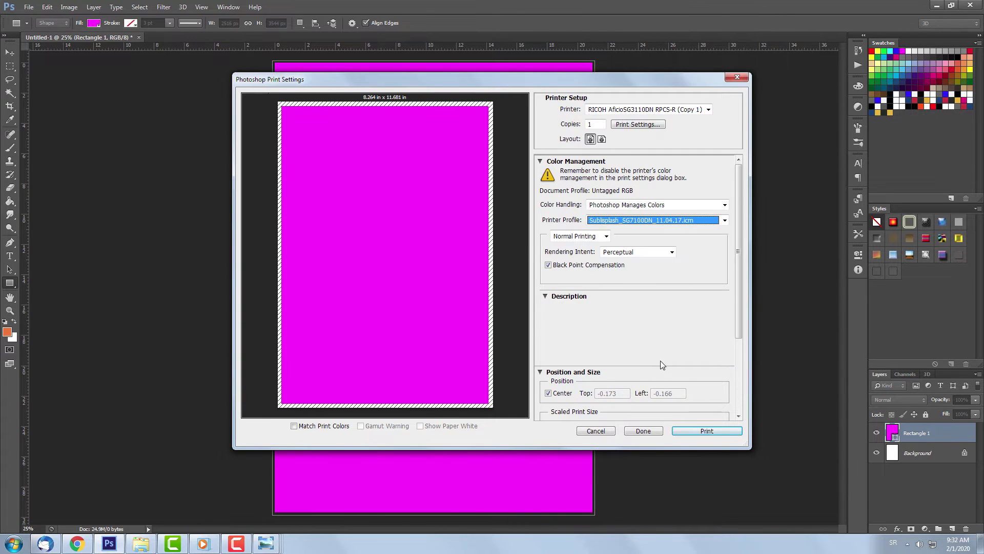
pyautogui.click(684, 431)
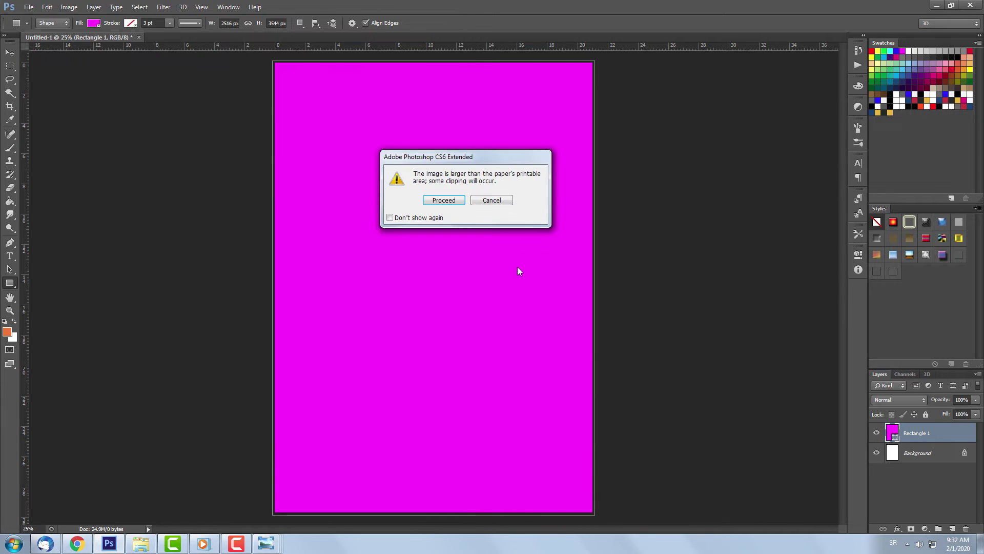
pyautogui.click(457, 199)
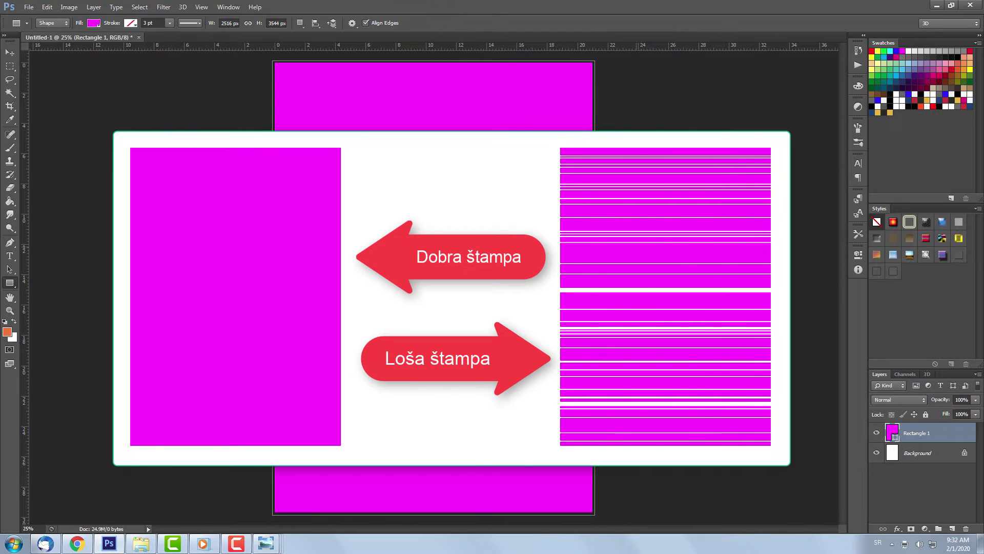
# Step: Minimize Photoshop and close the Crna, cyan, magenta and žuta reference images
pyautogui.click(10, 53)
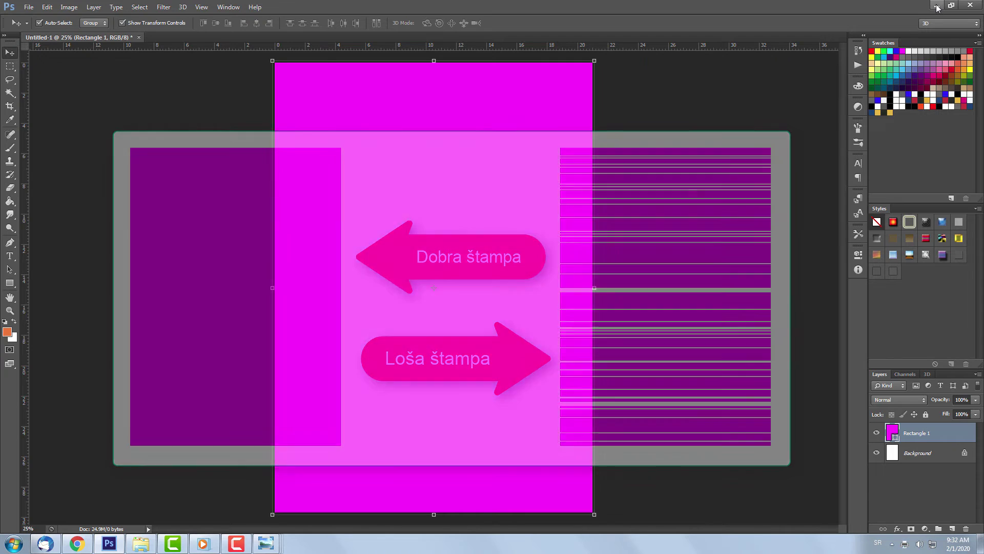
pyautogui.click(937, 5)
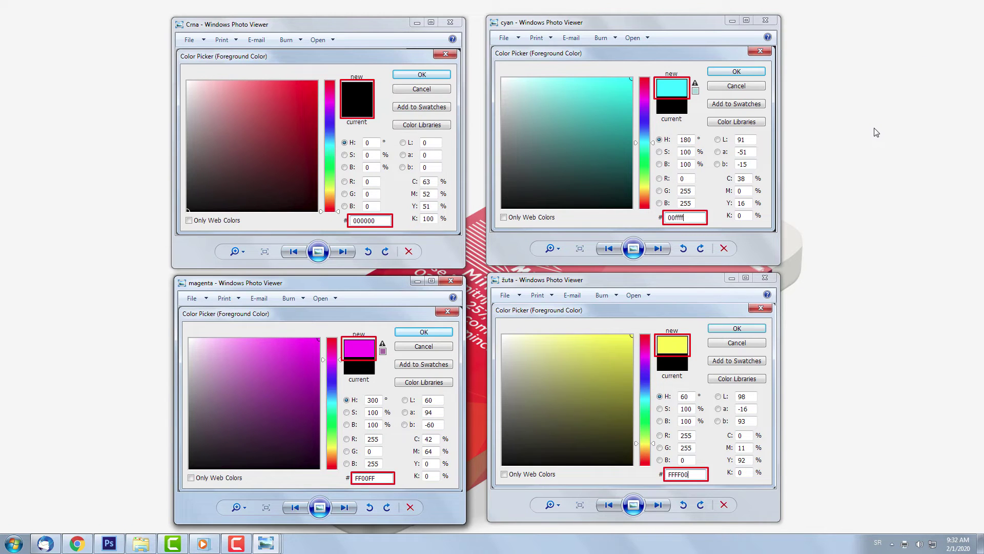
pyautogui.click(451, 23)
pyautogui.click(765, 20)
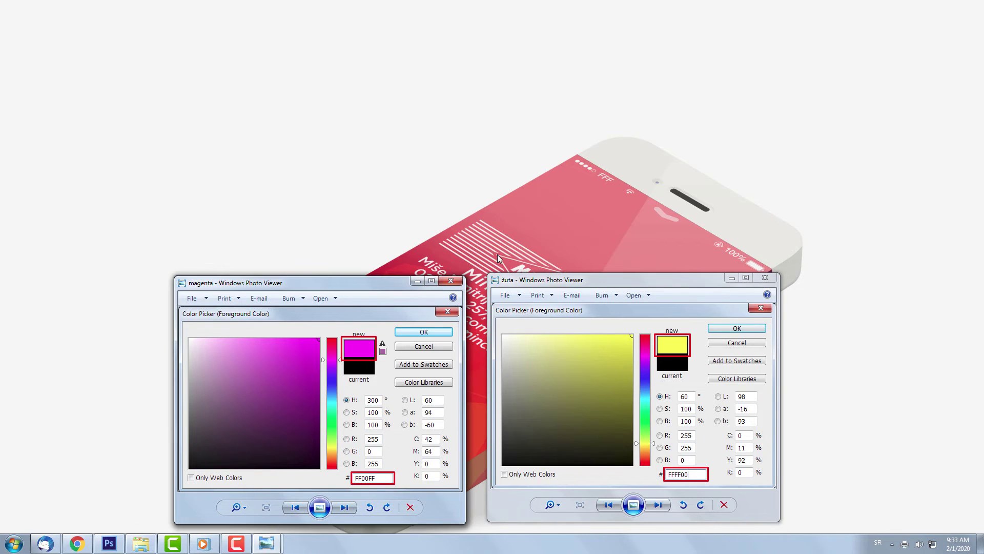
pyautogui.click(450, 282)
pyautogui.click(765, 278)
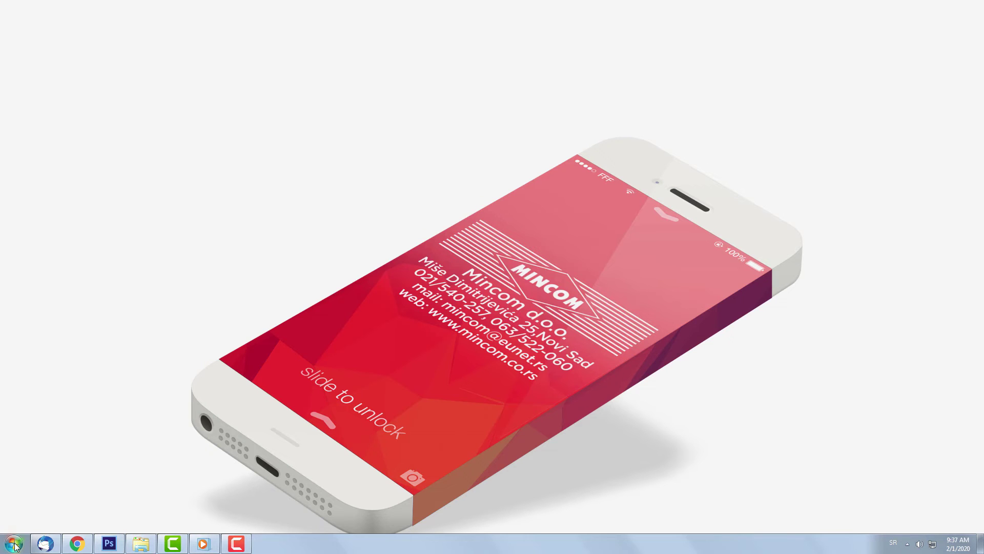
# Step: Open the printing preferences of the RICOH AficioSG3110DN RPCS-R (Copy 1) from Devices and Printers and bring up its maintenance functions
pyautogui.click(14, 544)
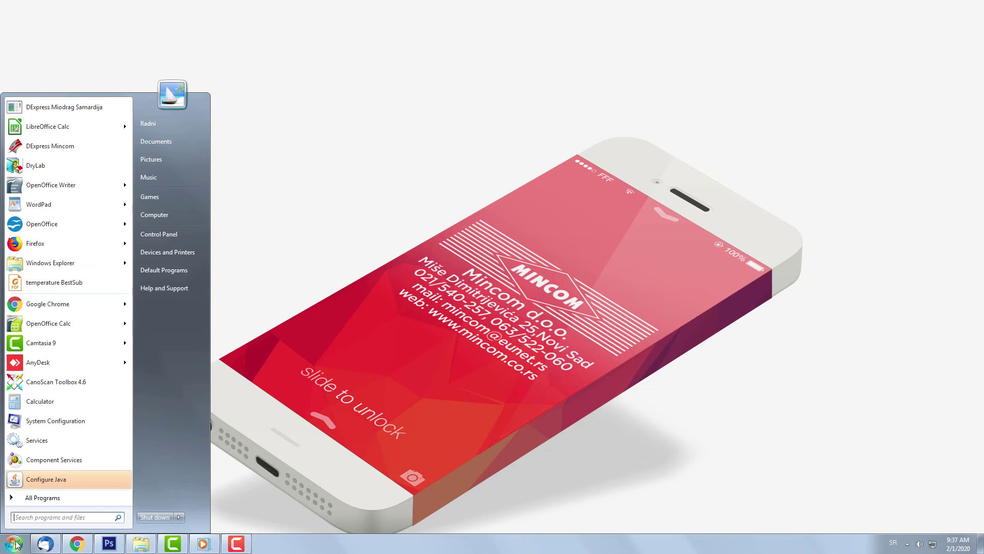
pyautogui.click(162, 253)
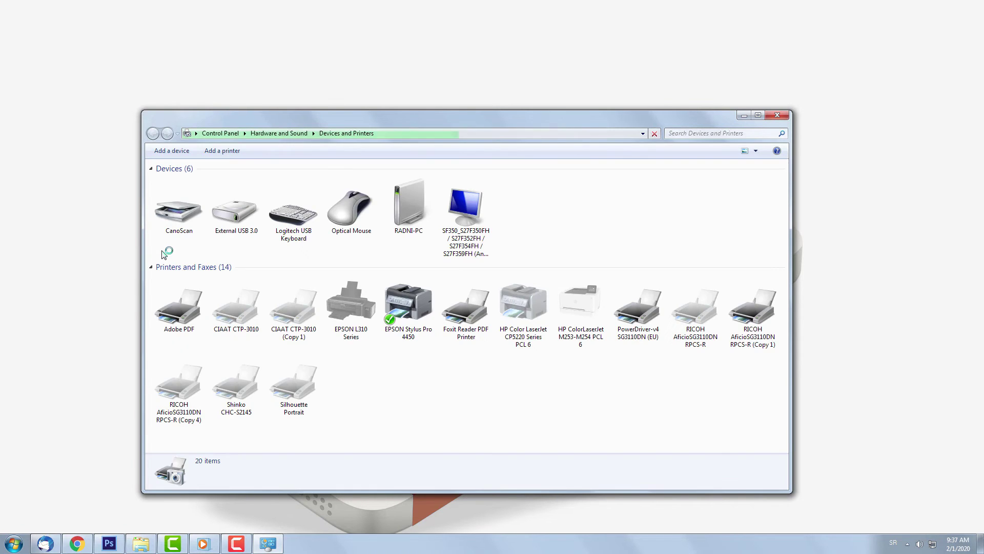
pyautogui.rightClick(744, 311)
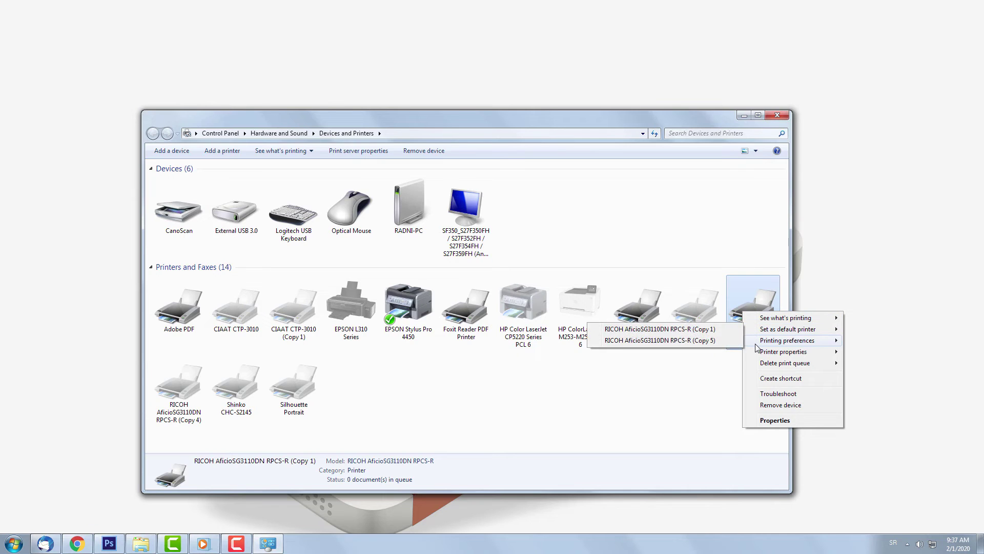
pyautogui.click(702, 344)
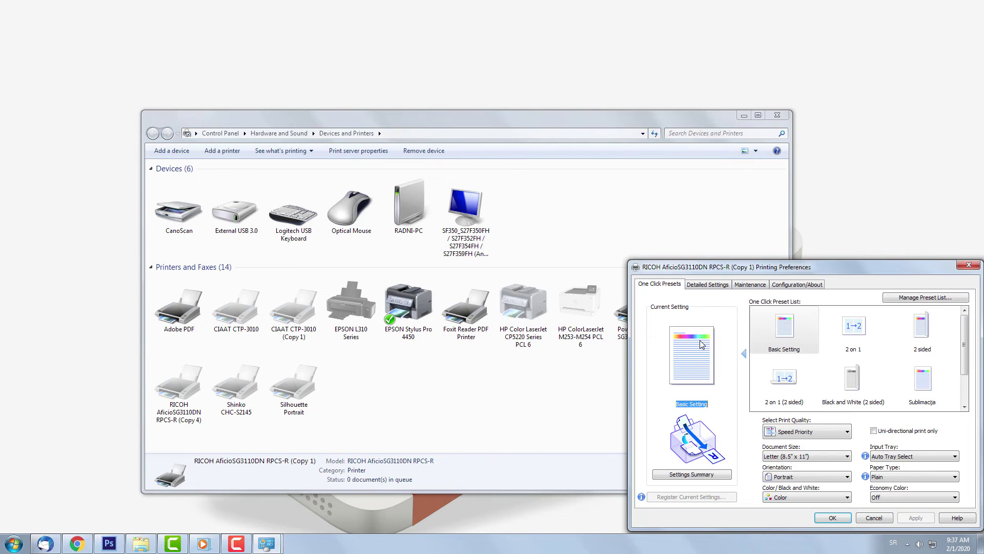
pyautogui.moveTo(733, 271); pyautogui.dragTo(385, 206)
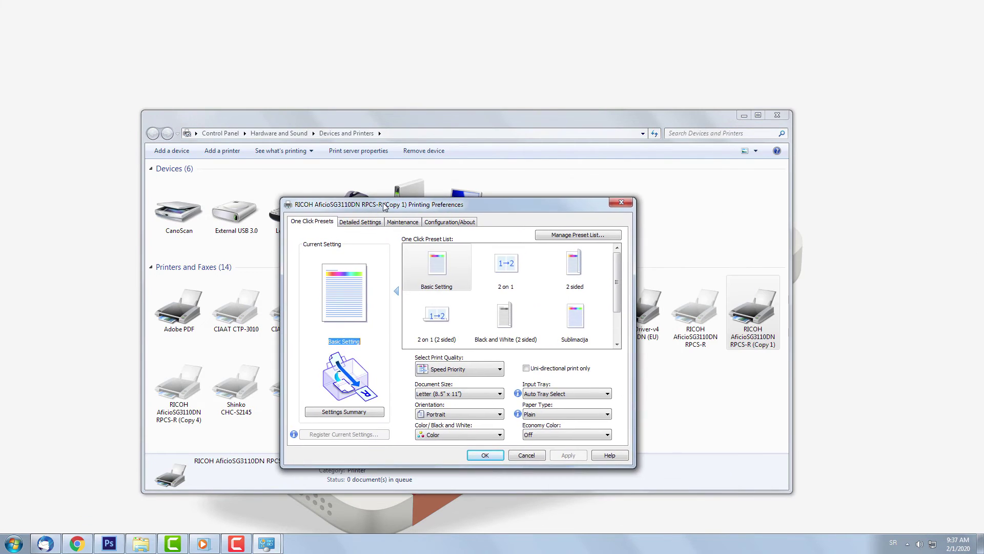
pyautogui.click(401, 225)
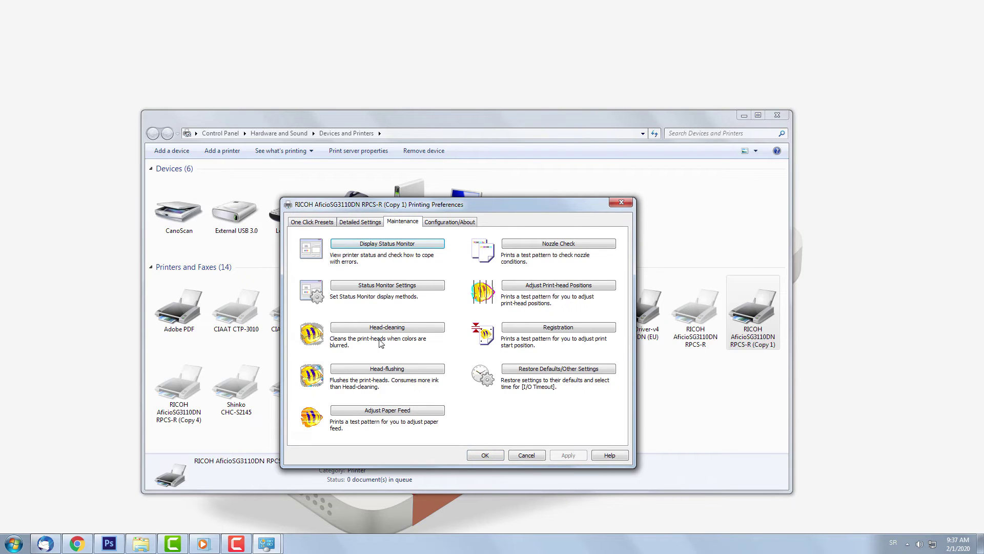
# Step: Run head-flushing on Print-head 1 (Cyan/Black) only
pyautogui.click(378, 370)
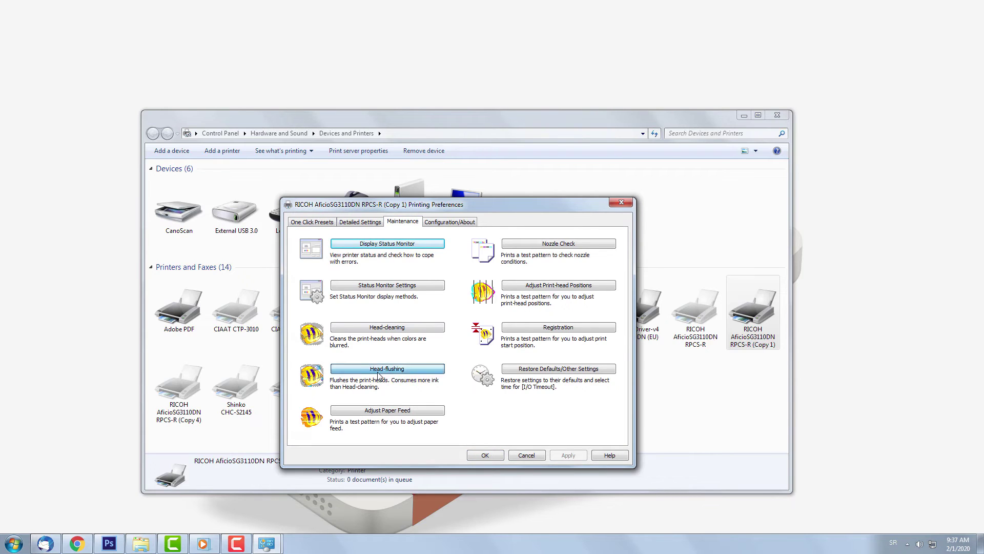
pyautogui.click(423, 322)
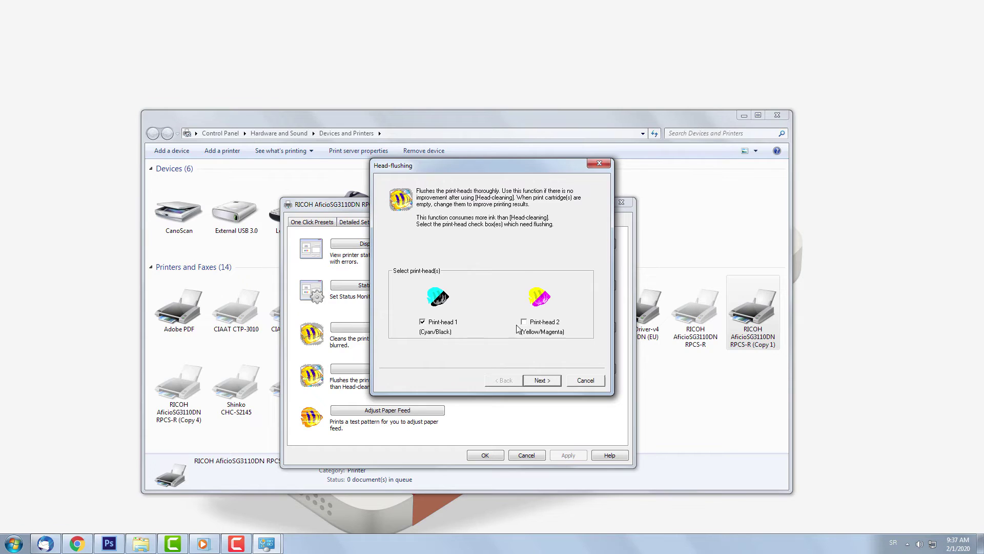
pyautogui.click(537, 380)
pyautogui.click(416, 311)
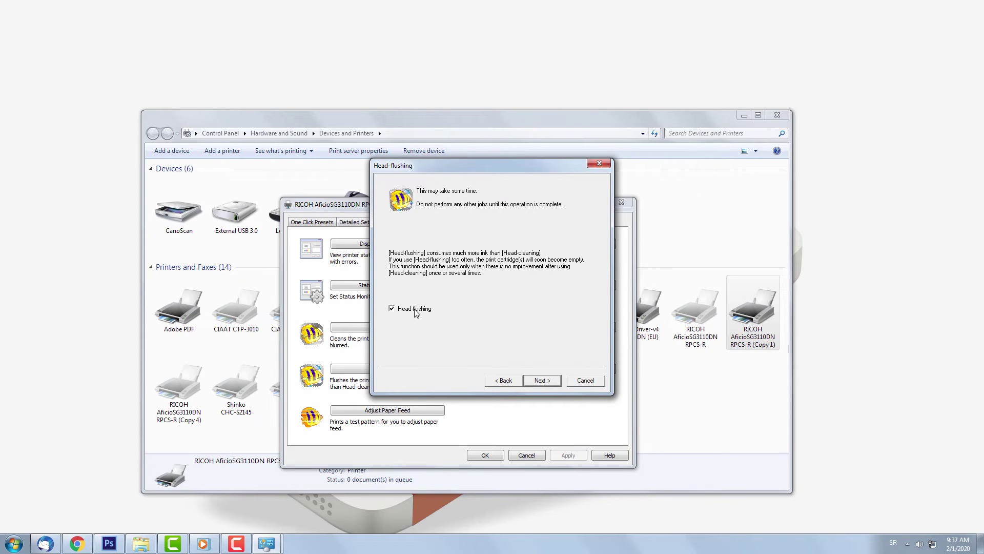
pyautogui.click(541, 380)
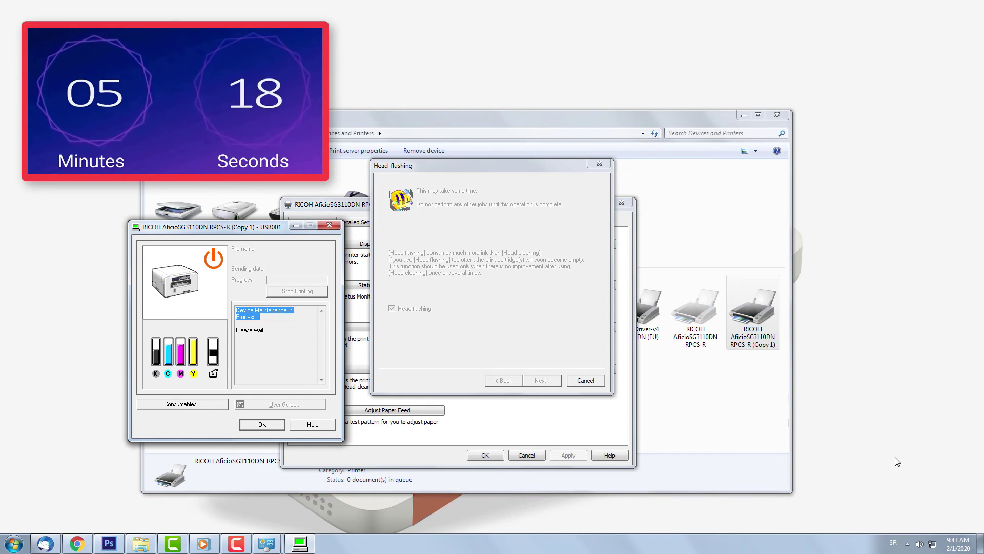
# Step: Print a nozzle check test pattern following the head-flushing, finish the check without head-cleaning, and close the printing preferences
pyautogui.click(446, 267)
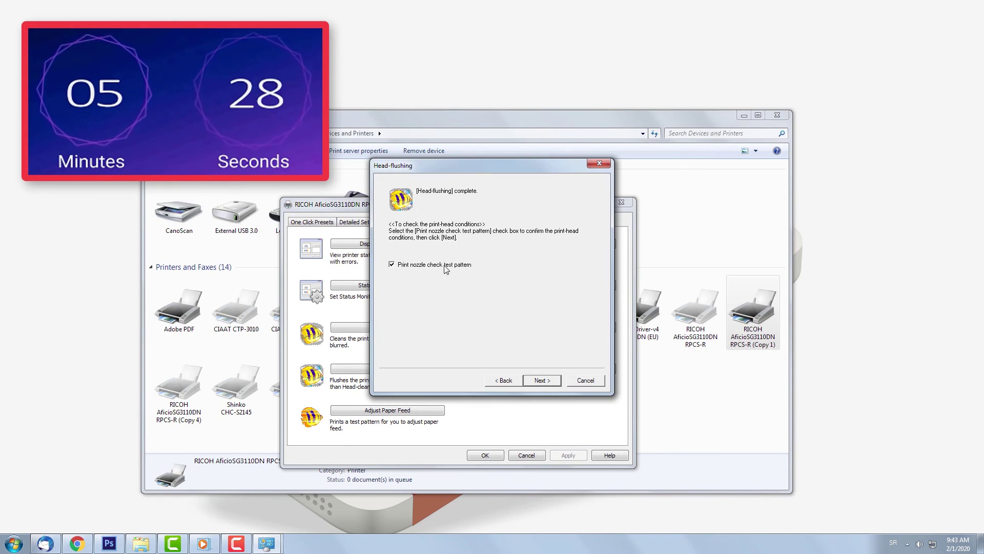
pyautogui.click(540, 382)
pyautogui.click(538, 383)
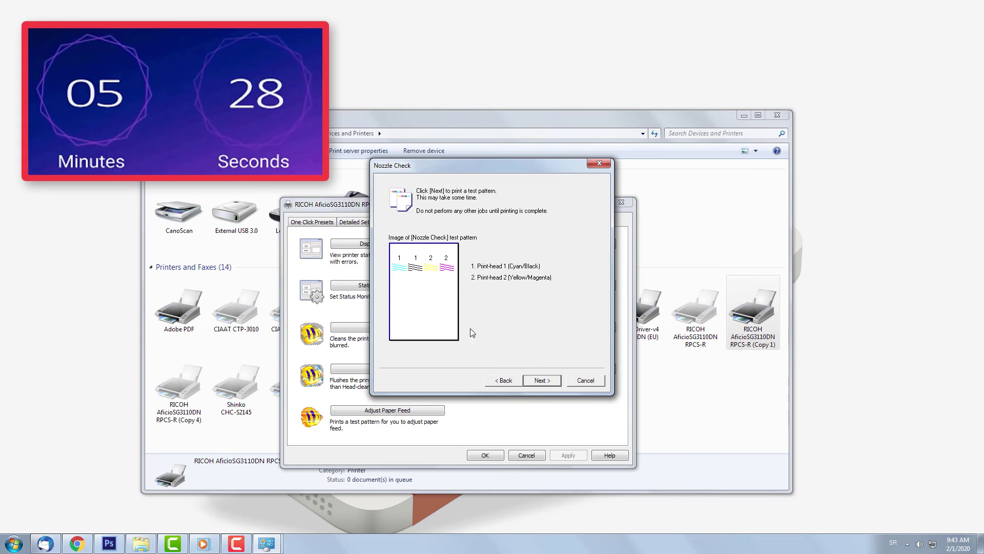
pyautogui.click(535, 382)
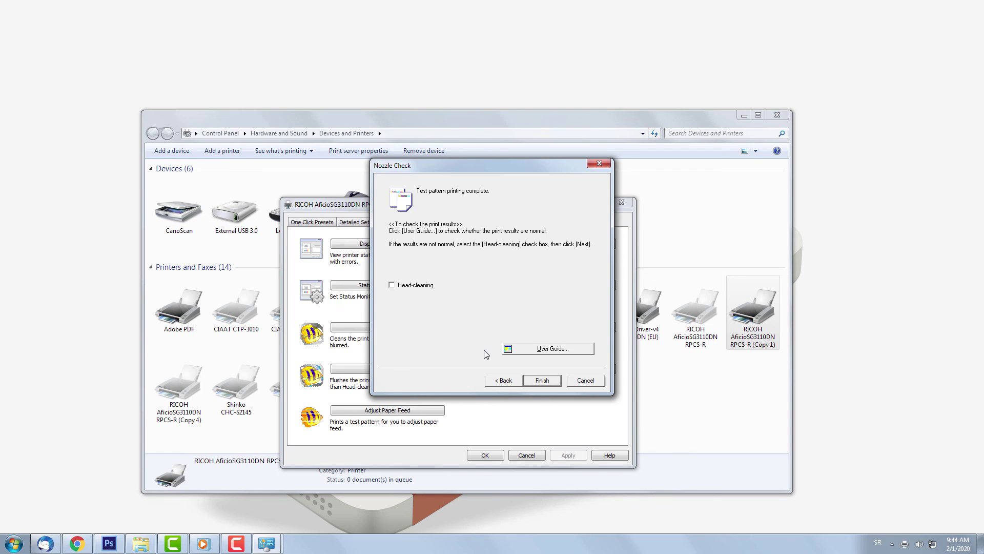
pyautogui.click(540, 382)
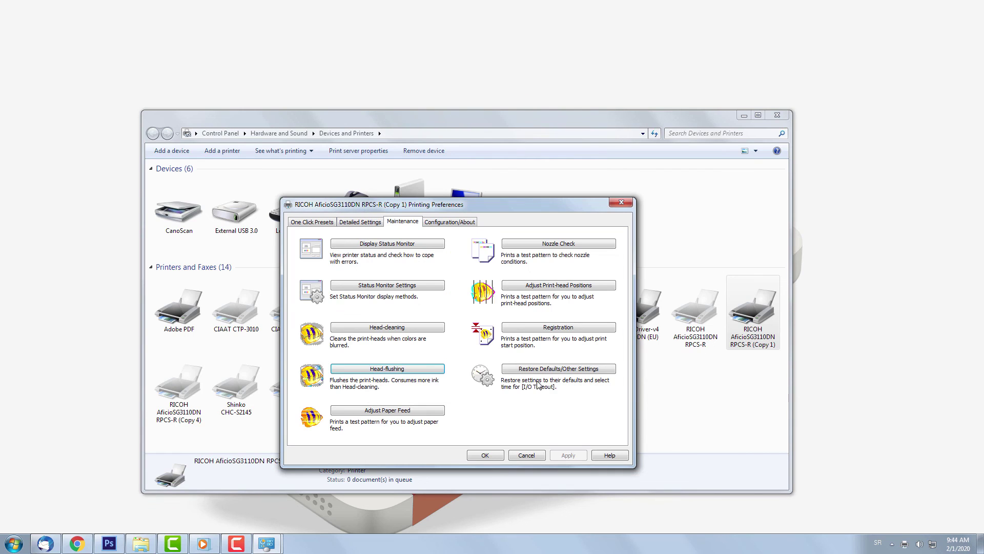
pyautogui.click(626, 205)
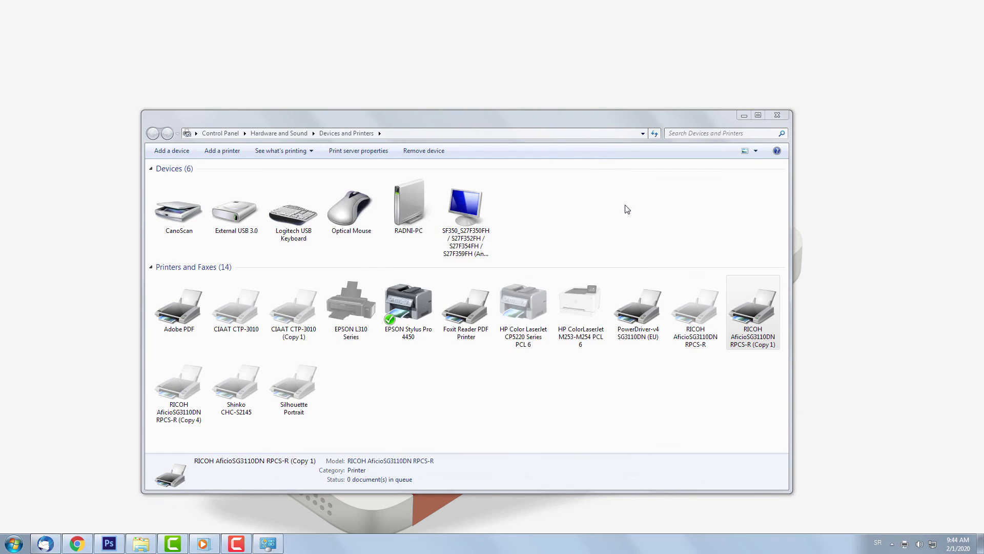